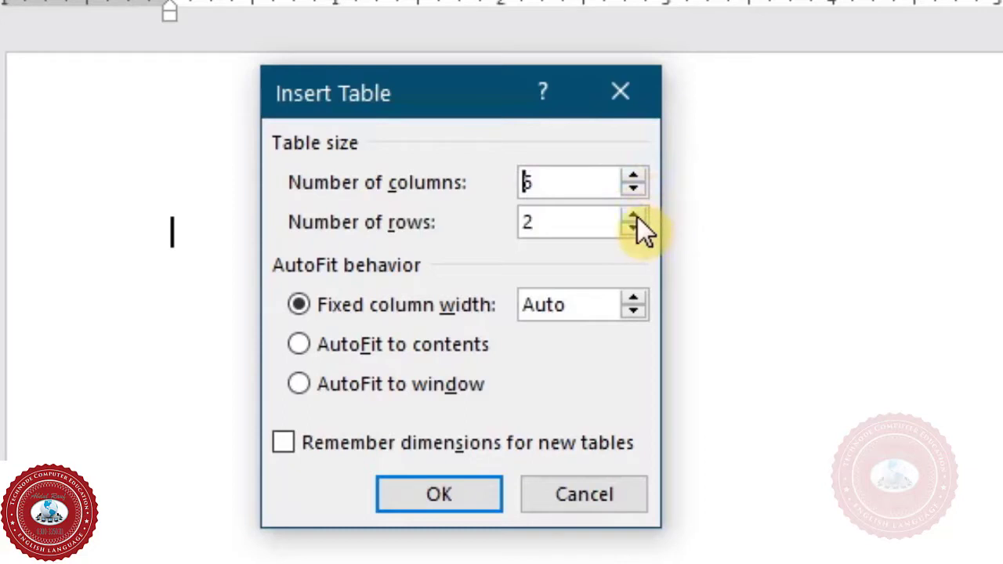
Step: Set the size of the new table to 4 columns and 5 rows
left_click(633, 217)
left_click(633, 218)
left_click(634, 217)
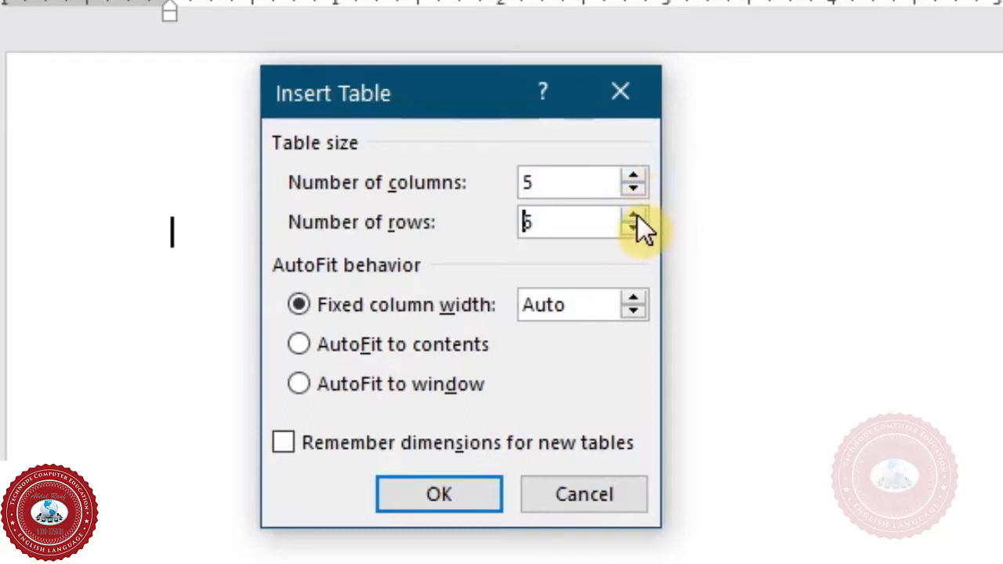
left_click(634, 187)
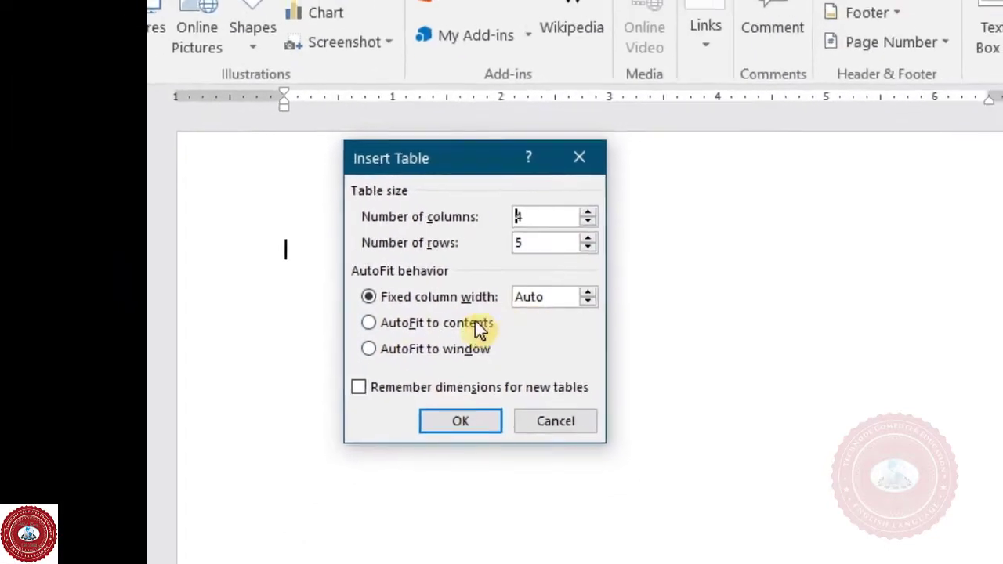
Step: Insert the table with a fixed column width of Auto, and stretch it downward so each row is about 0.4" high
left_click(344, 335)
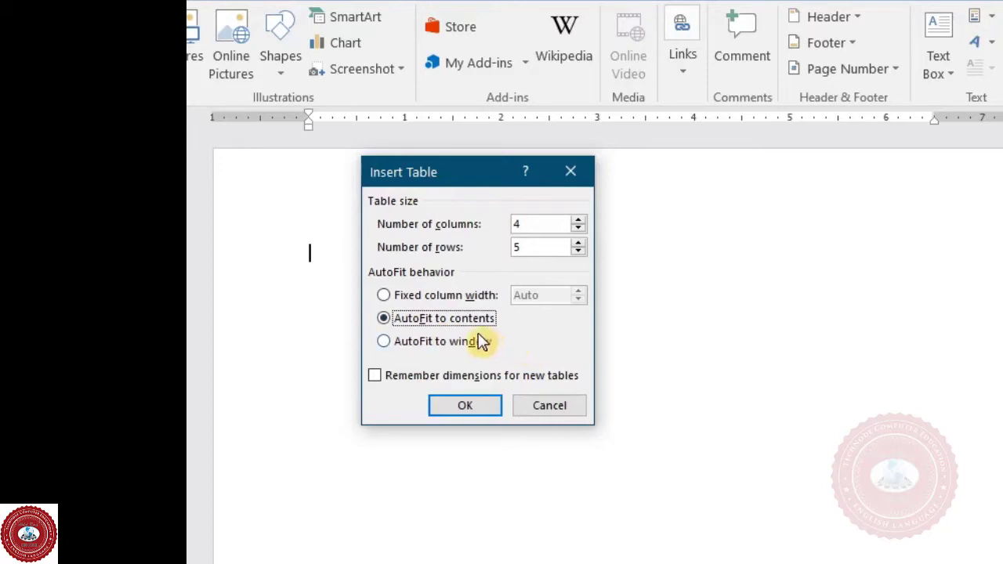
left_click(403, 353)
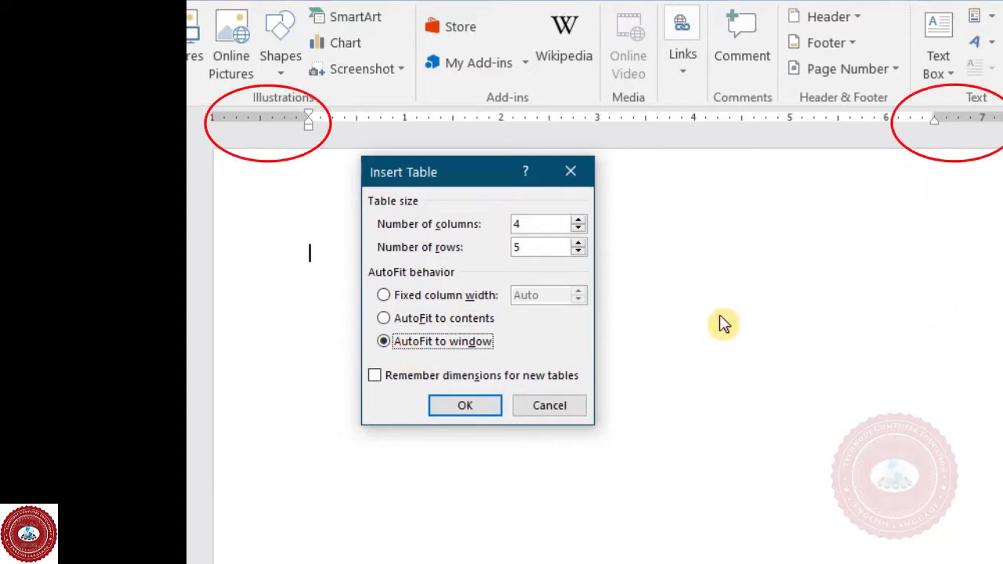
left_click(426, 306)
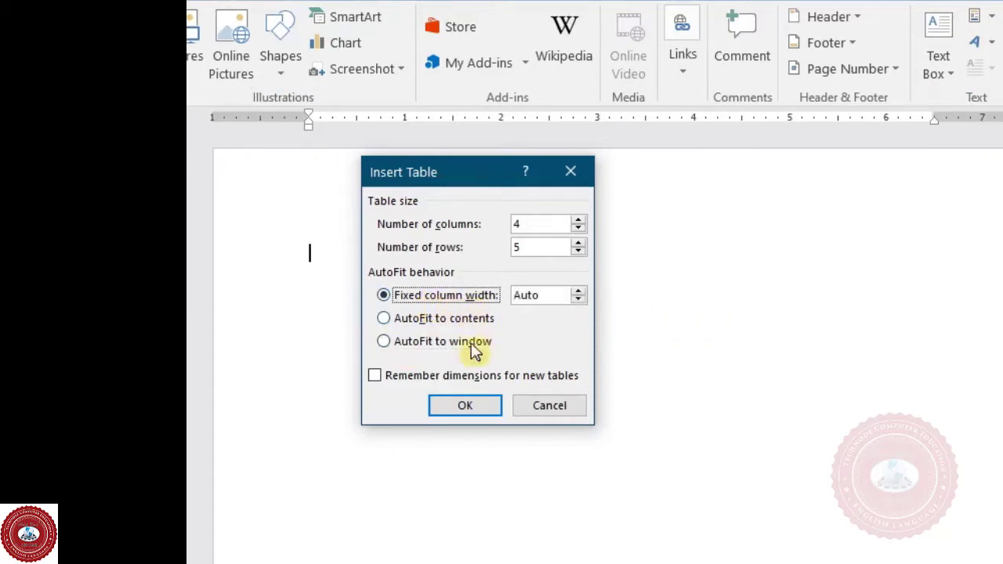
left_click(468, 406)
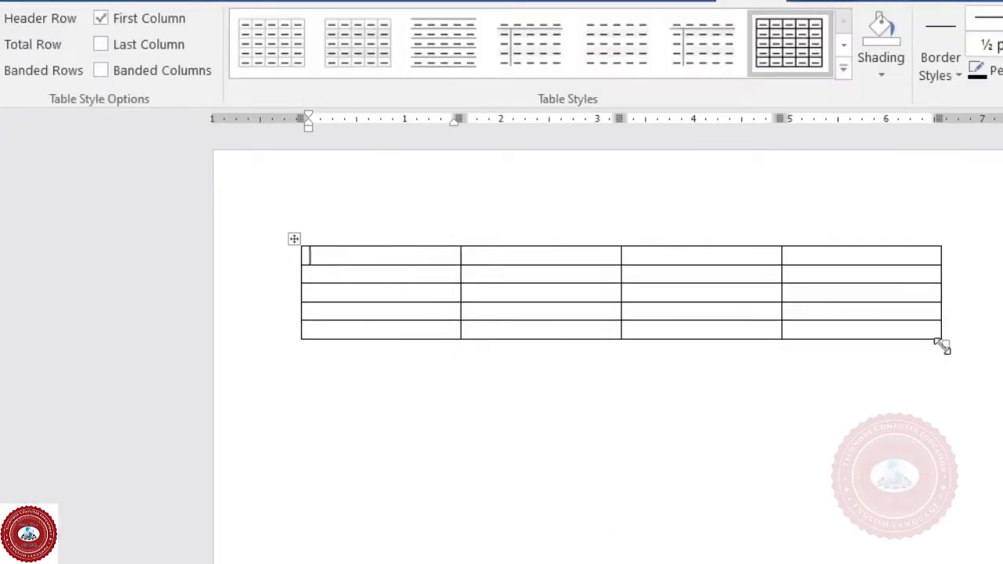
left_click_drag(943, 348, 939, 447)
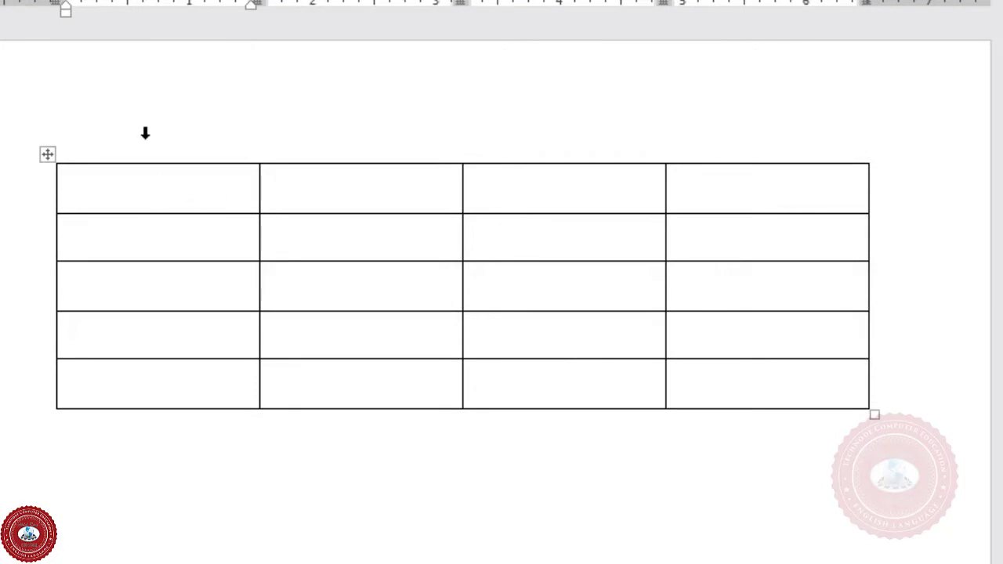
Step: Select each of the table's four columns, one after another
left_click(190, 131)
left_click(388, 131)
left_click(526, 128)
left_click(740, 135)
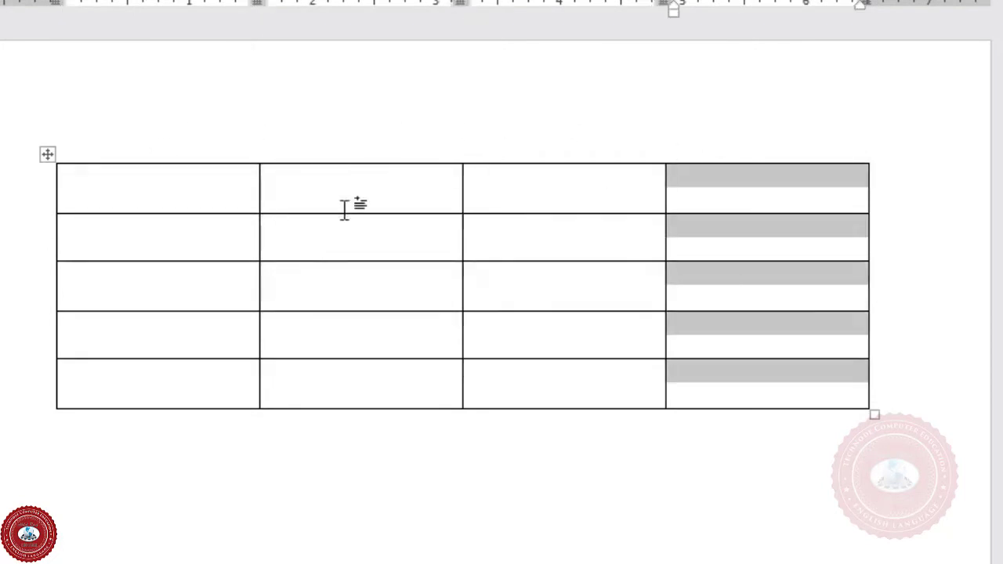
Step: Select each of the first four table rows one after another, and clear the selection
left_click(5, 188)
left_click(5, 239)
left_click(6, 288)
left_click(10, 343)
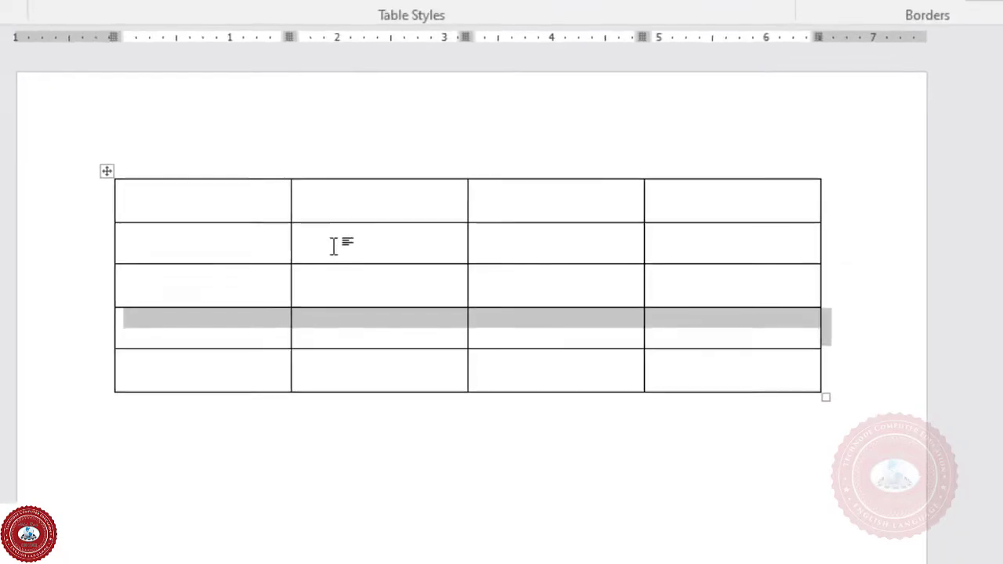
left_click(416, 242)
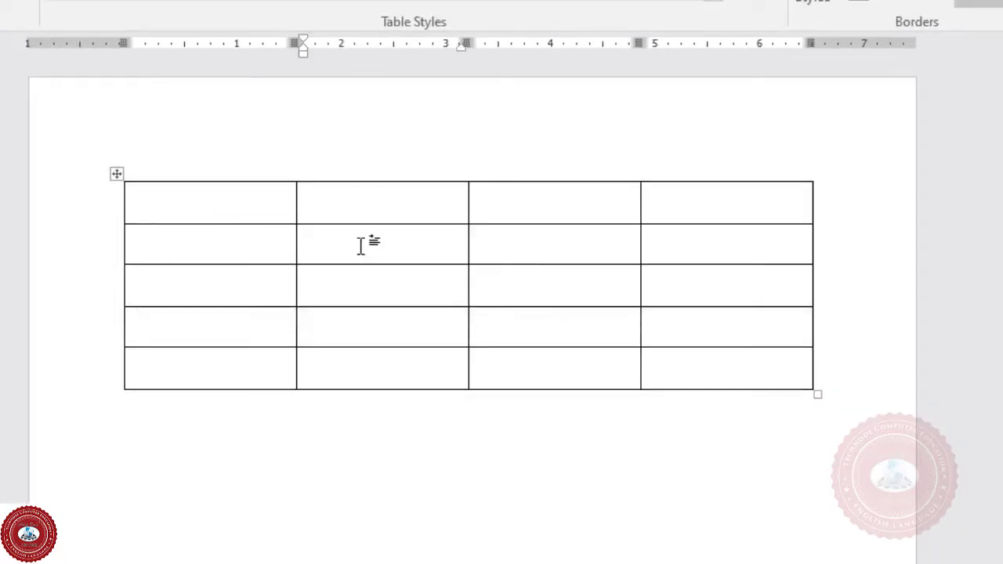
Step: Insert four rows below the last row of the table
left_click(225, 360)
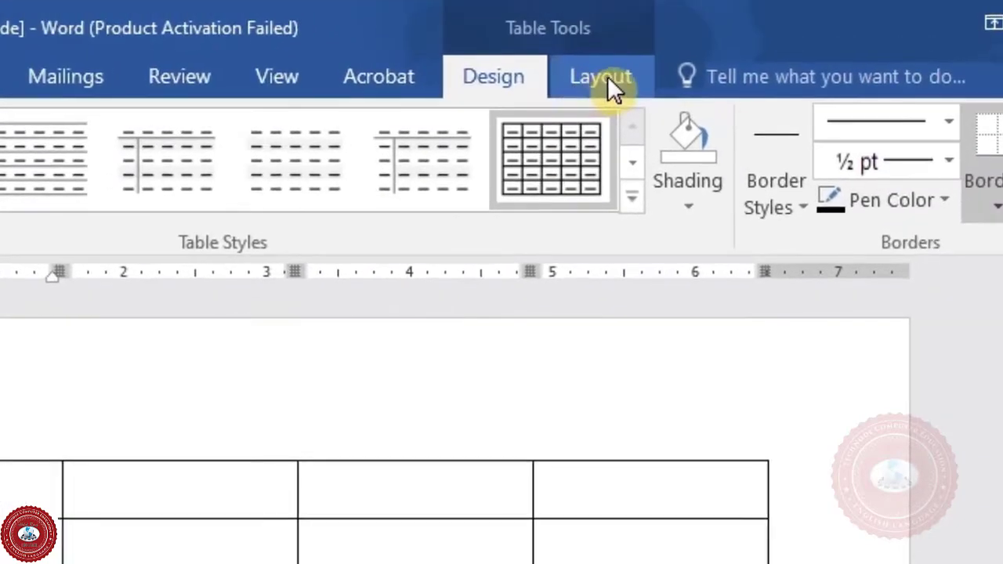
left_click(607, 76)
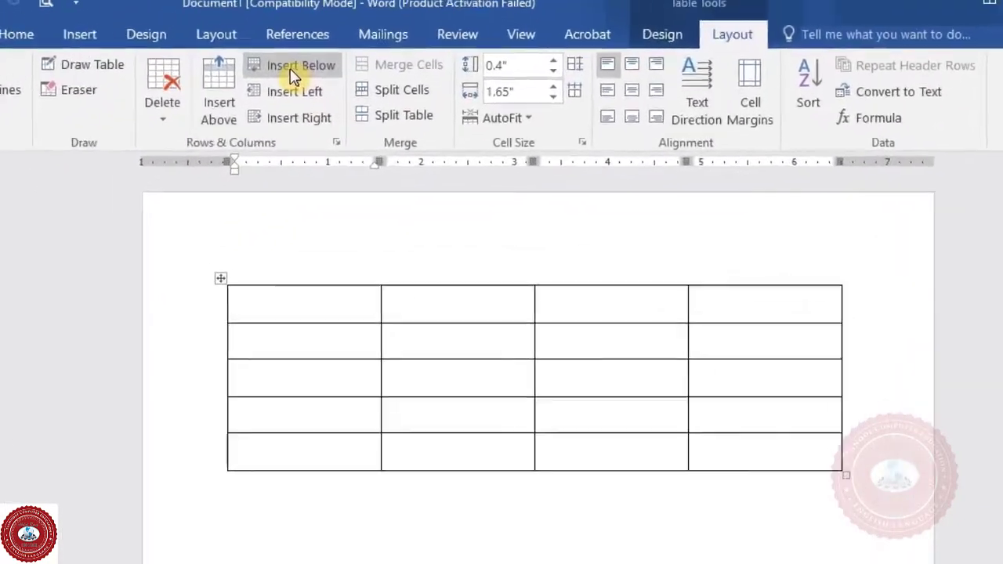
left_click(286, 82)
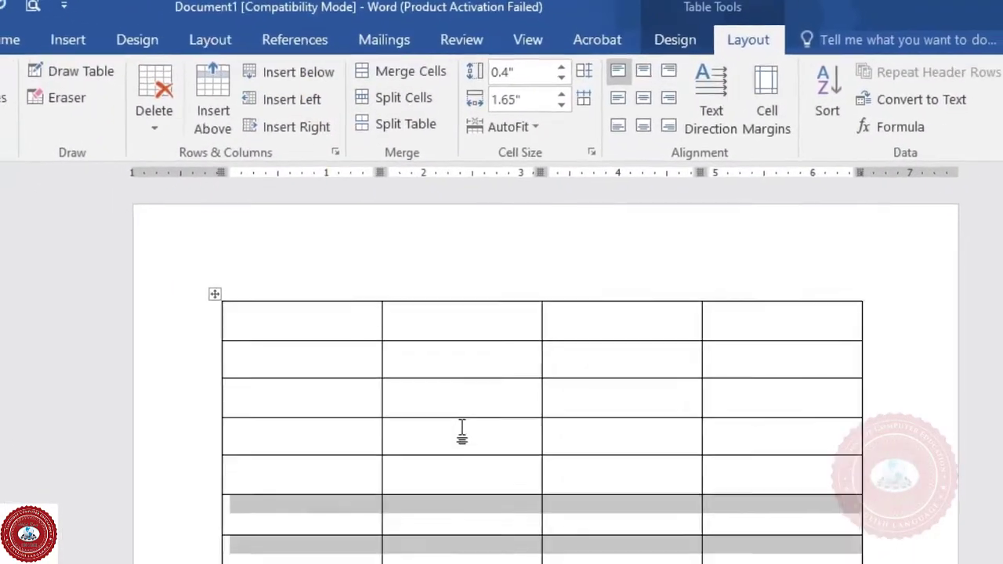
Step: Insert two columns to the left of the table's third column
left_click(453, 449)
left_click(531, 247)
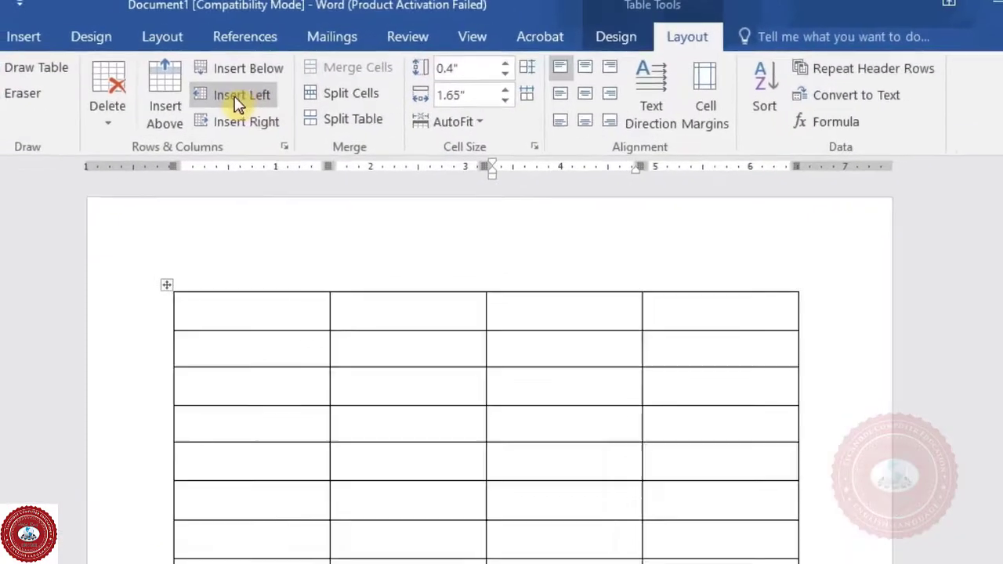
left_click(235, 100)
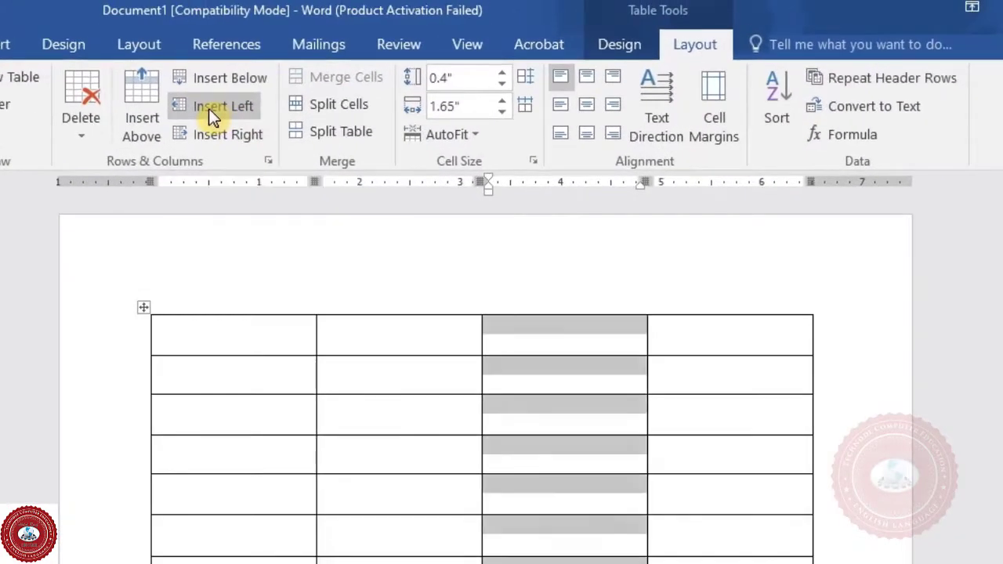
left_click(235, 101)
left_click(417, 392)
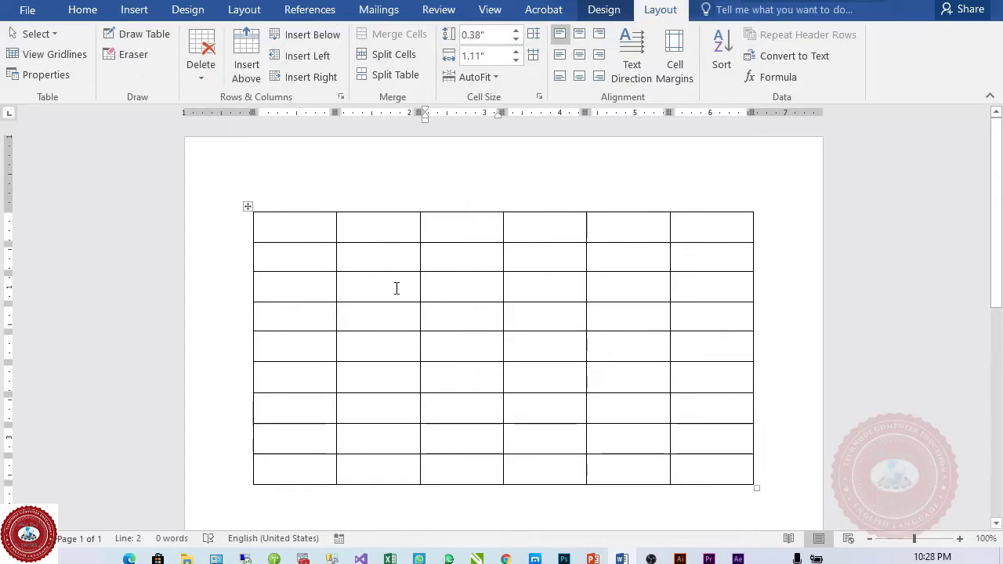
Step: For the 3-by-3 cell block starting at row 3, column 2, set a purple triple-line border pen and open the border choices
left_click_drag(397, 289, 580, 352)
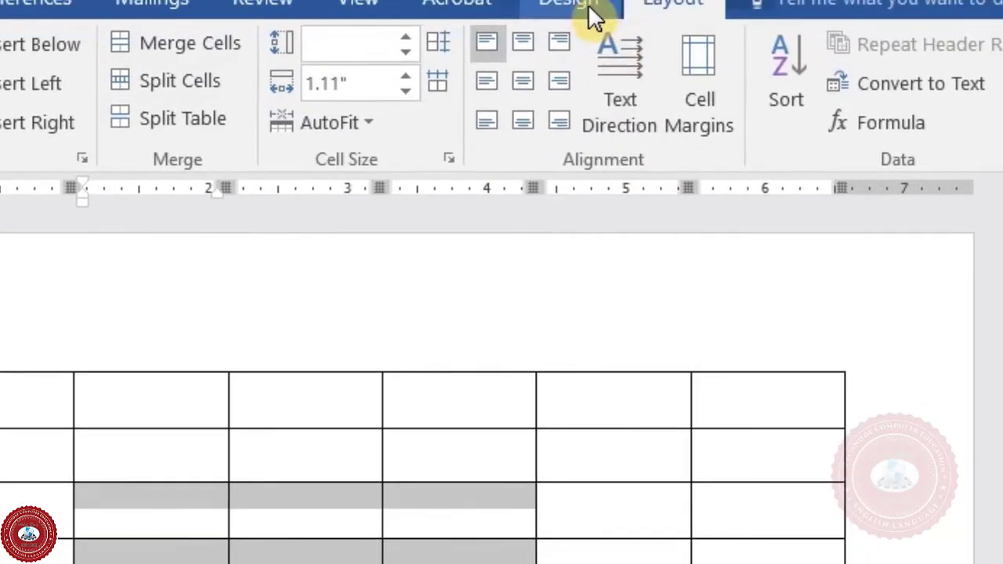
left_click(603, 0)
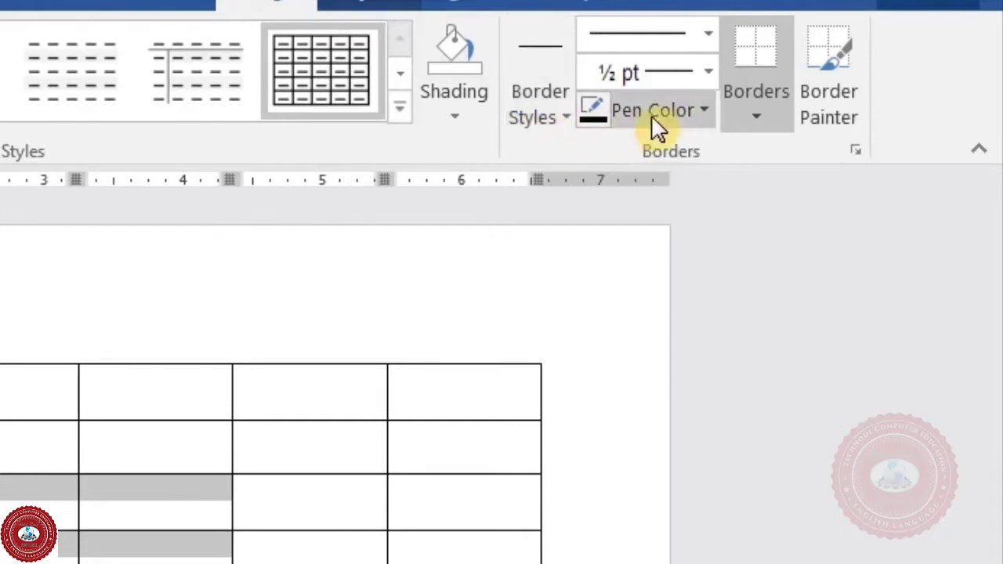
left_click(697, 114)
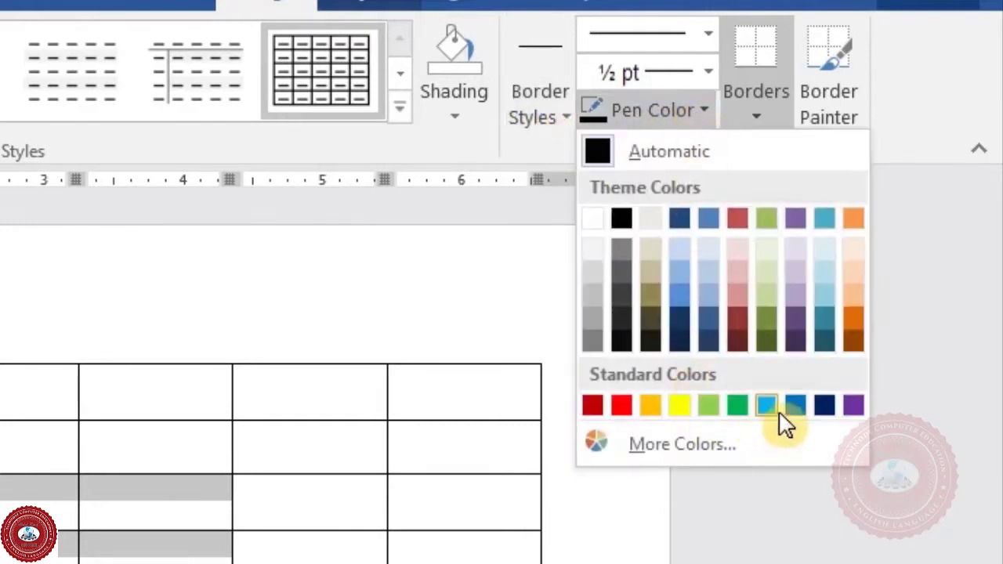
left_click(857, 412)
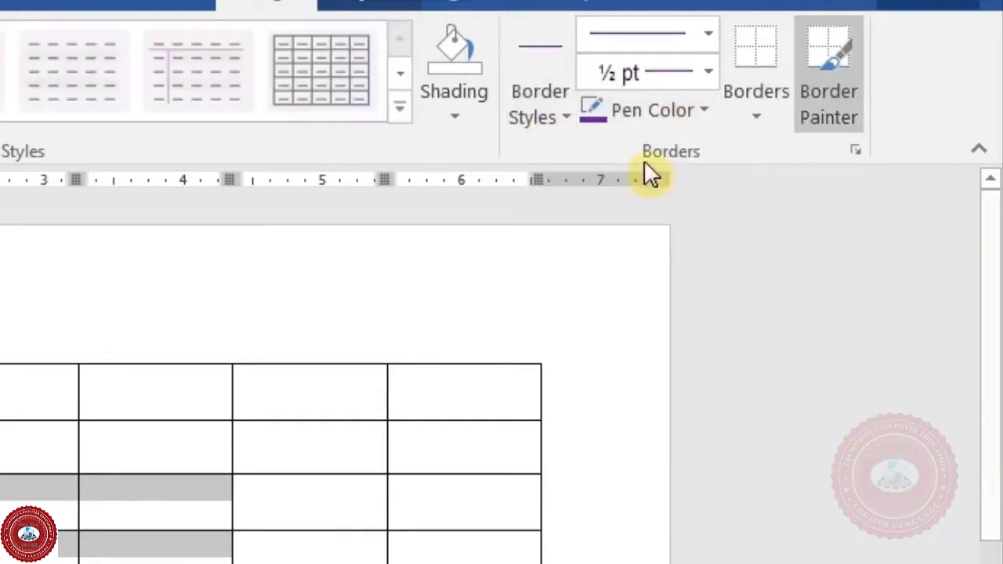
left_click(708, 35)
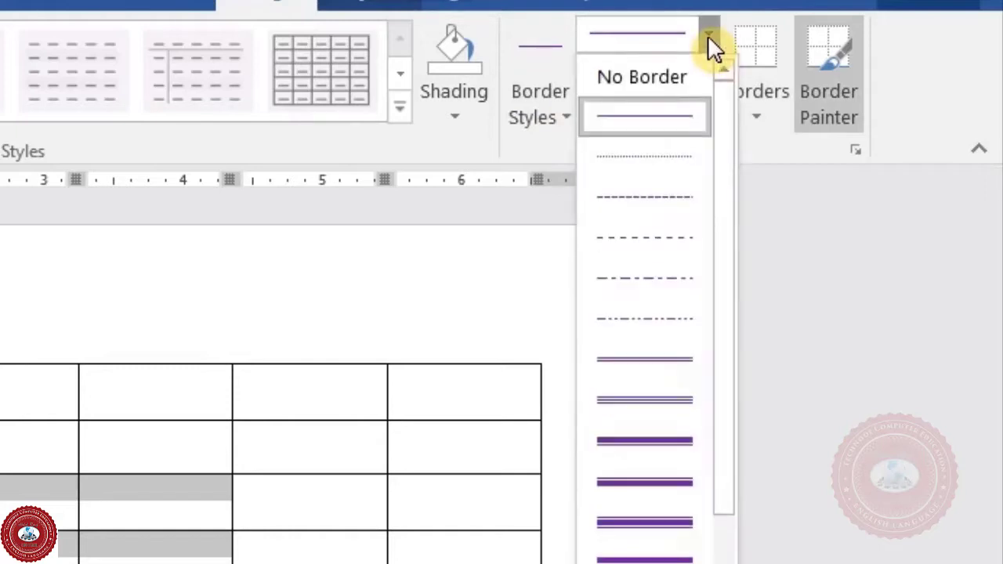
left_click(666, 406)
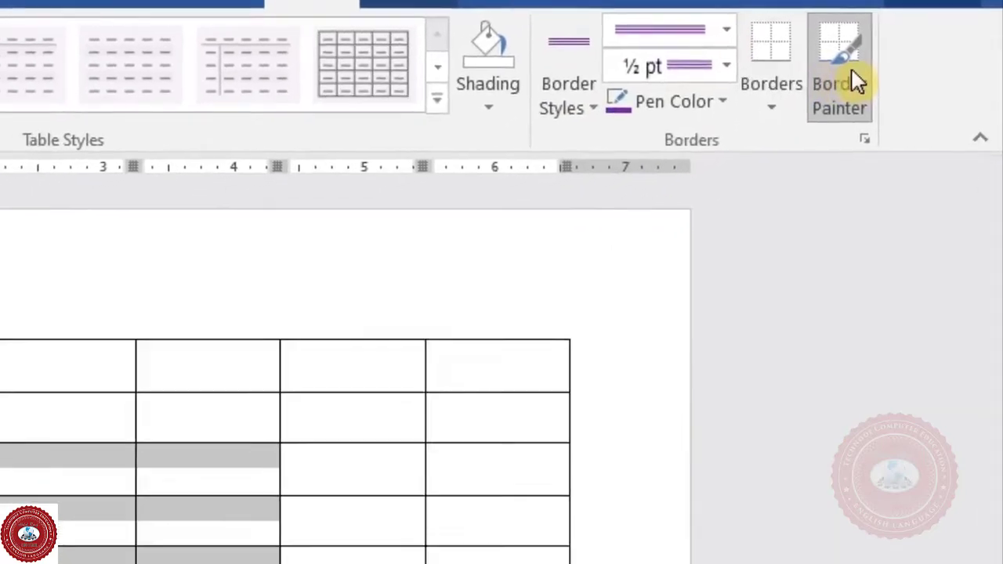
left_click(758, 118)
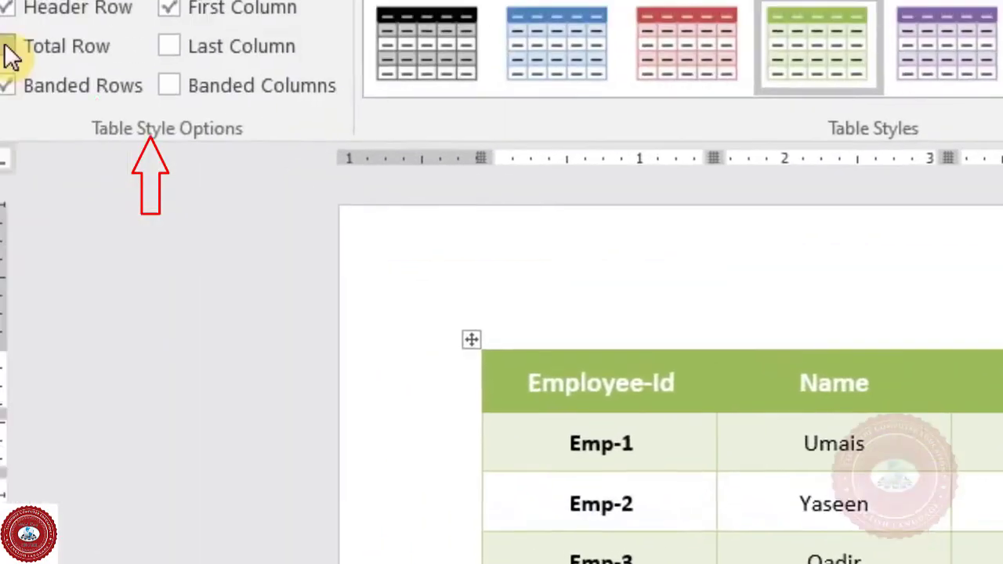
Step: Turn on the Total Row style option for the employee sales table
left_click(7, 47)
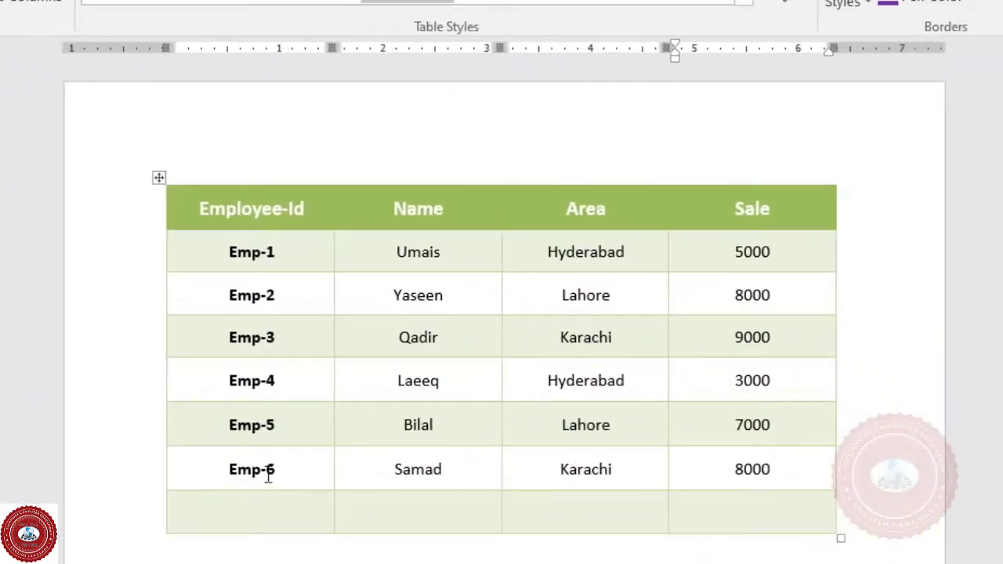
mouse_move(267, 477)
left_mouse_down()
mouse_move(609, 475)
mouse_move(769, 488)
mouse_move(775, 510)
left_mouse_up()
left_click(730, 482)
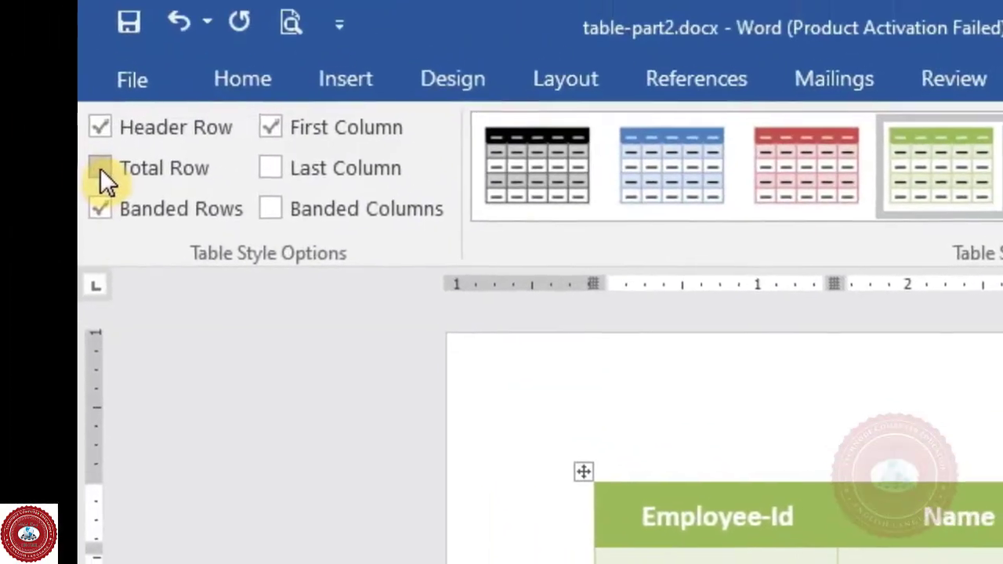
left_click(102, 171)
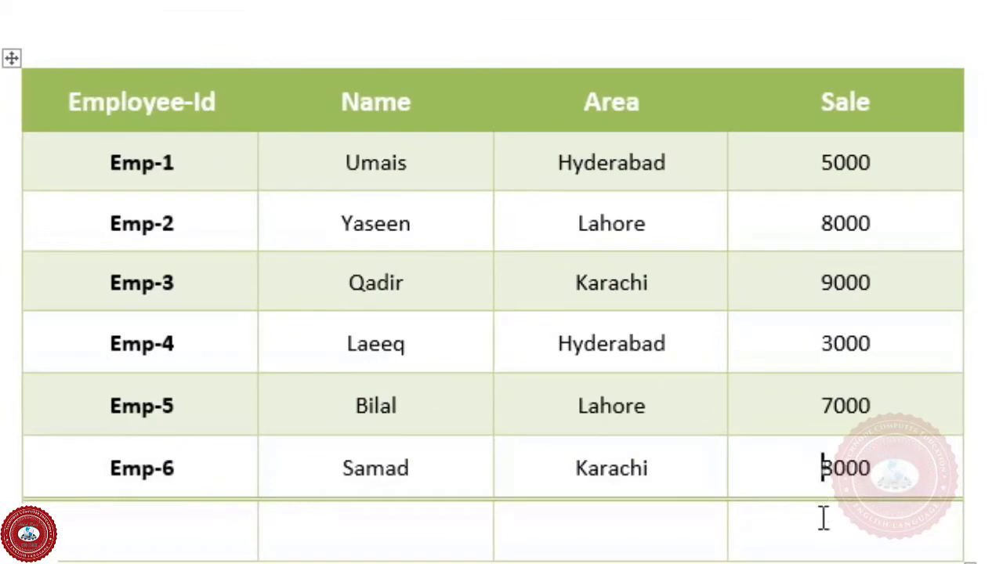
Step: Insert the formula =SUM(ABOVE) in the last cell of the Sale column
left_click(825, 523)
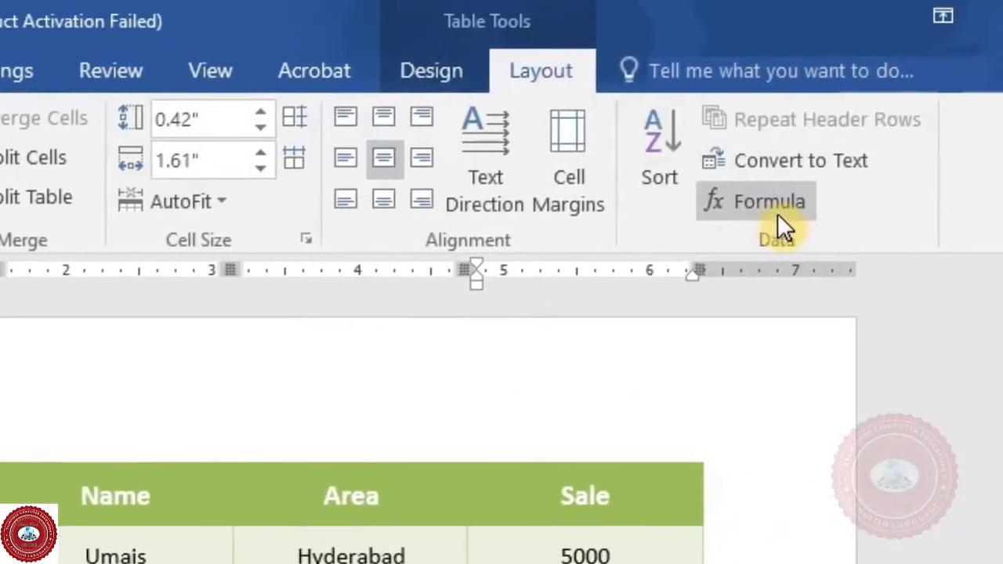
left_click(783, 222)
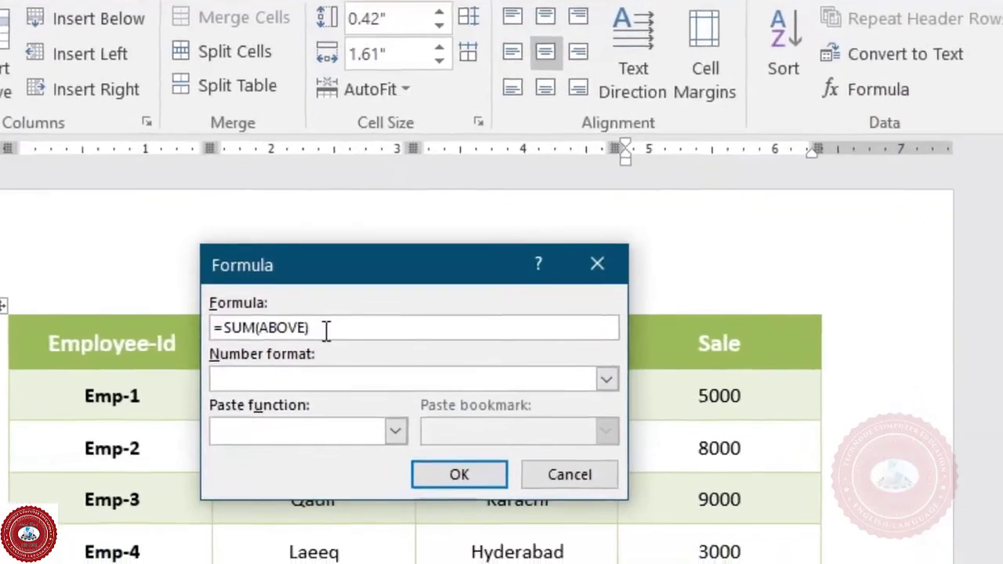
left_click_drag(318, 376, 202, 374)
left_click(399, 373)
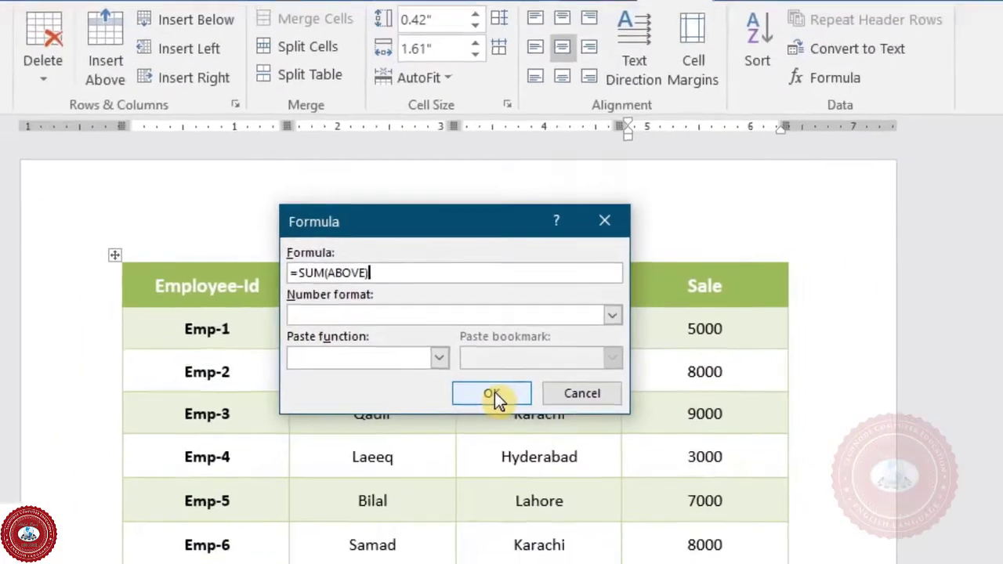
left_click(492, 432)
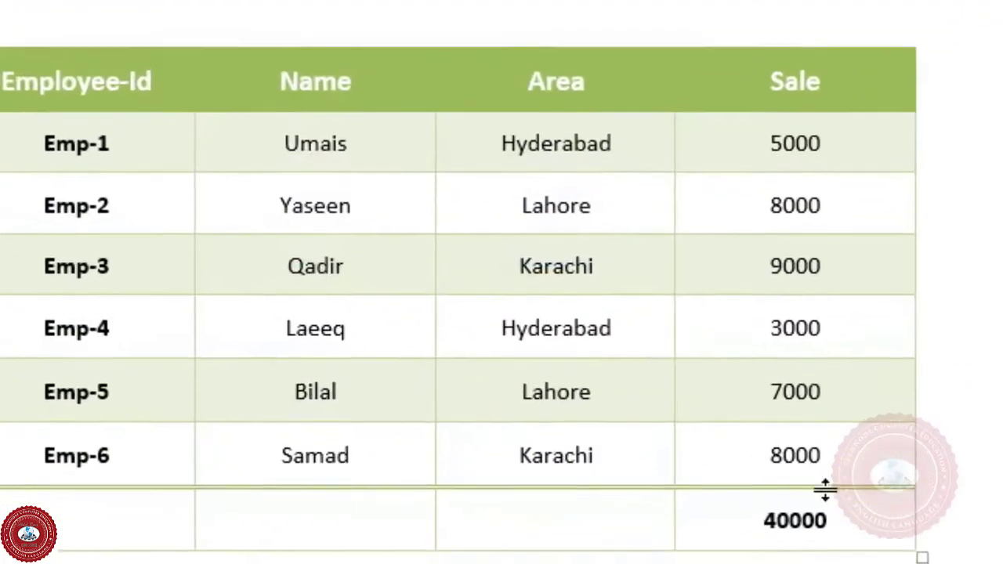
Step: Enter the label "Total" in the Area cell beside the summed sales
left_click_drag(860, 517, 758, 519)
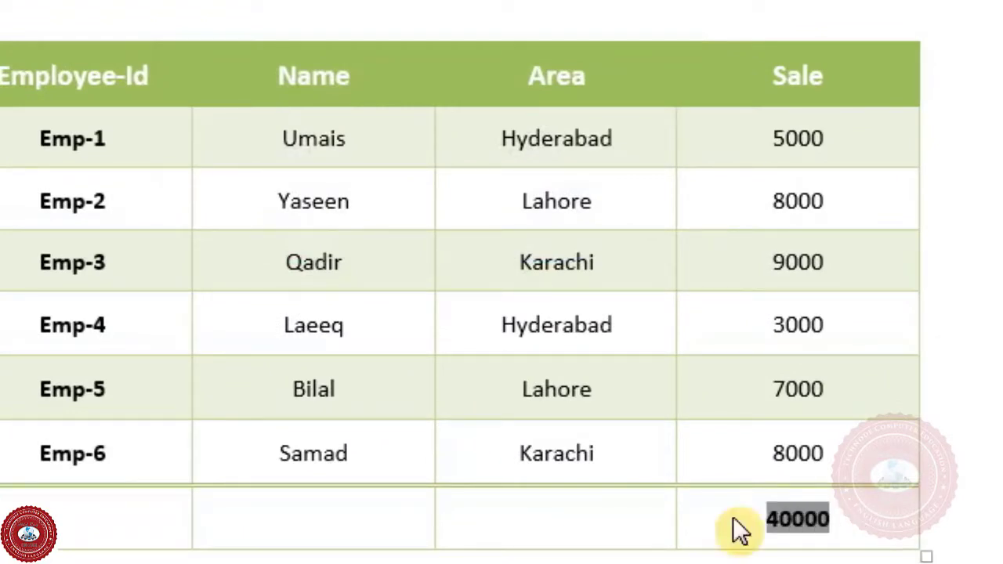
left_click(558, 519)
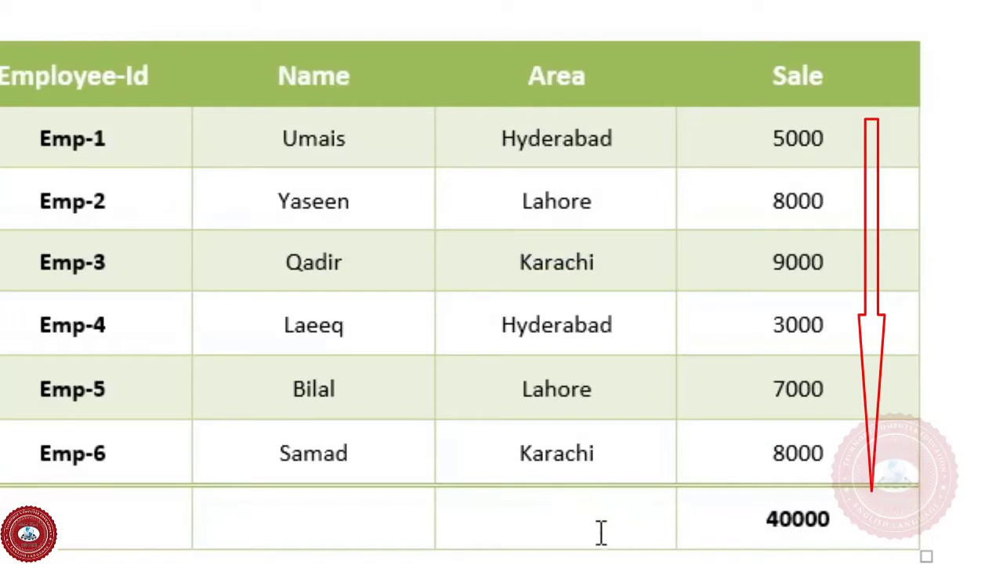
type("Total")
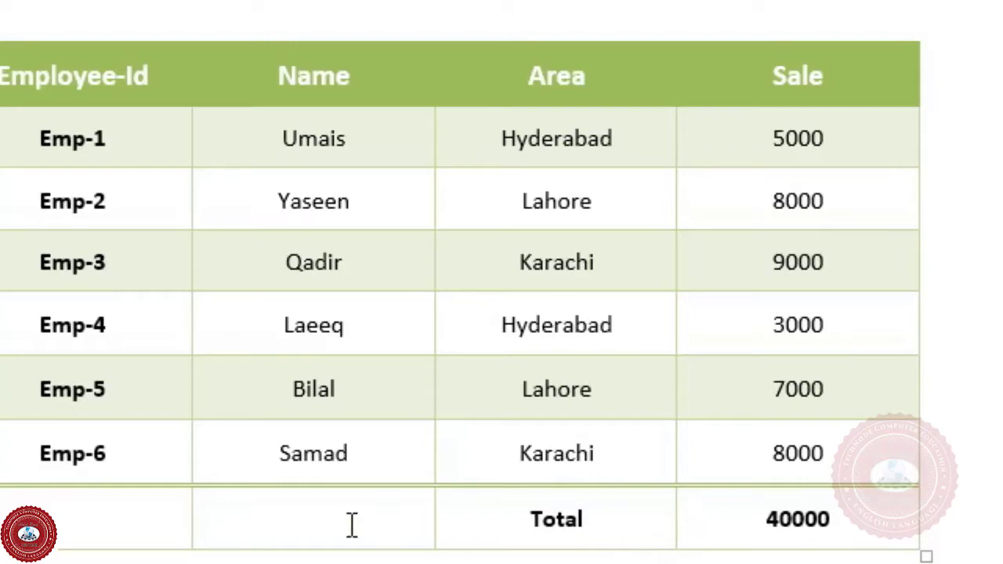
Step: Delete the total row at the end of the employee sales table
left_click_drag(352, 525, 877, 532)
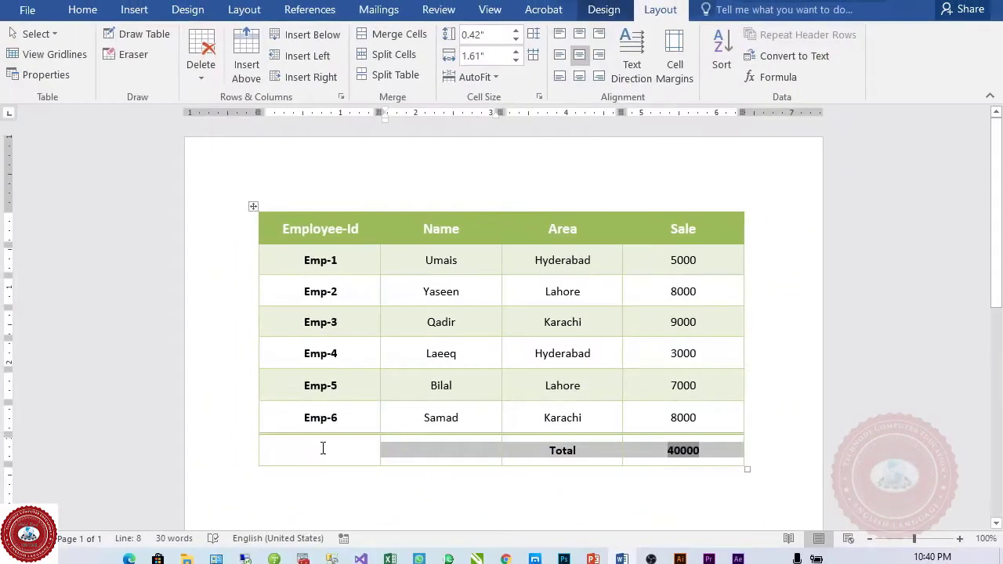
left_click(278, 460)
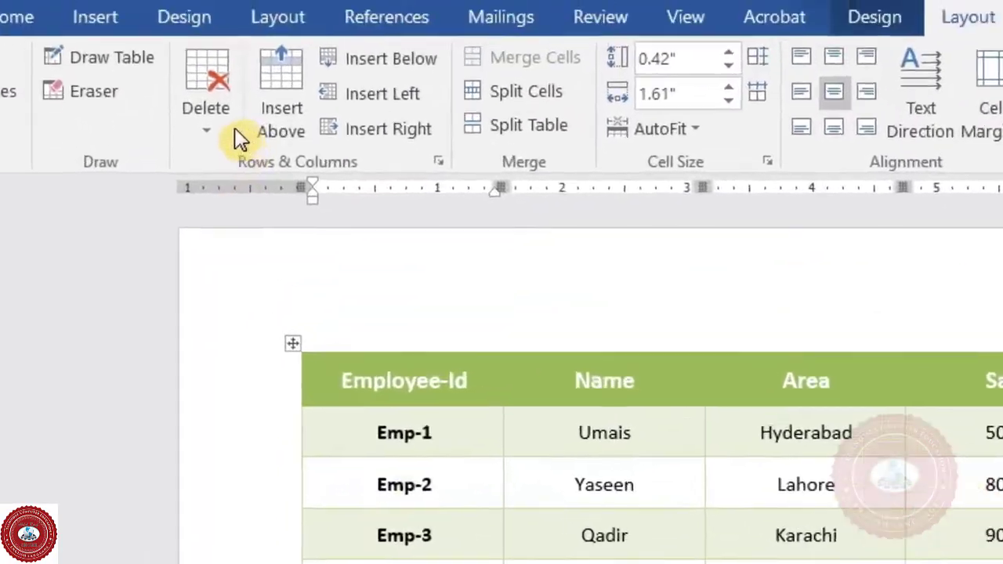
left_click(220, 135)
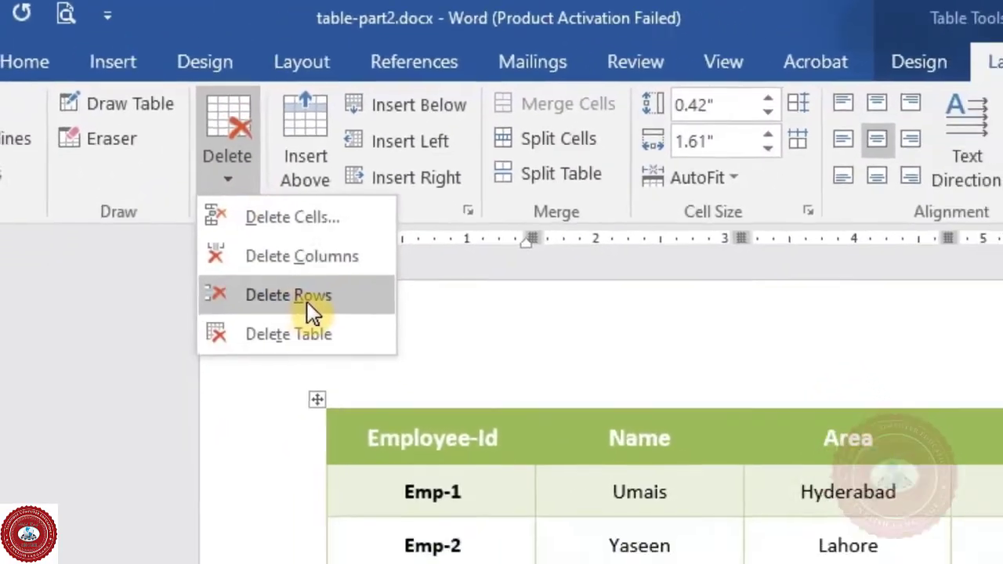
left_click(328, 355)
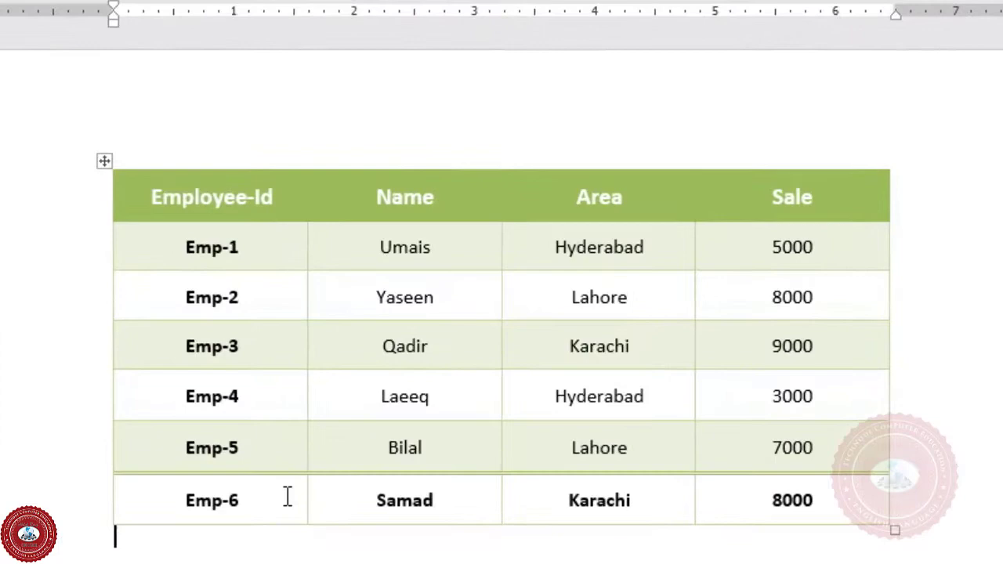
Step: Turn off the Total Row style option for the employee sales table
left_click(321, 460)
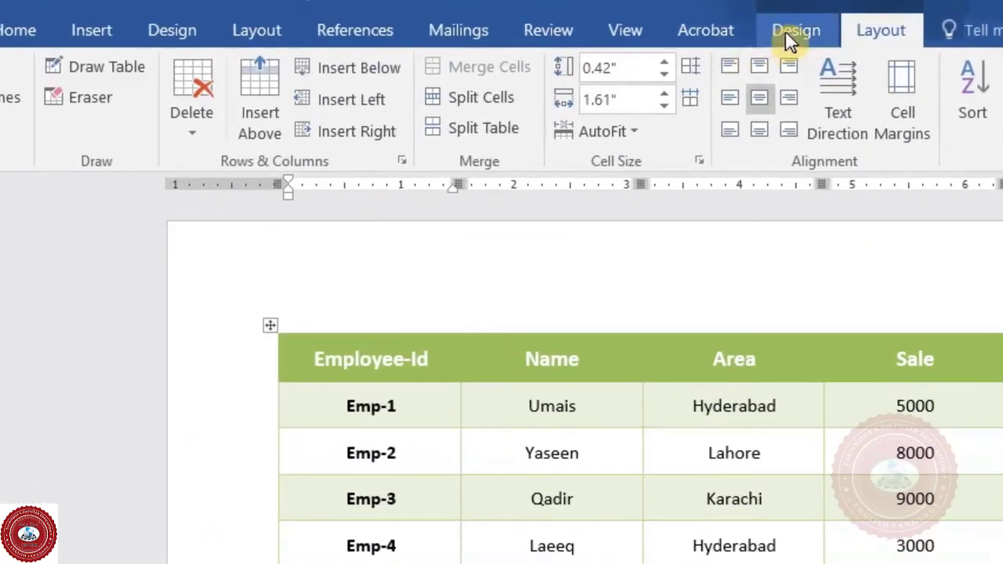
left_click(785, 35)
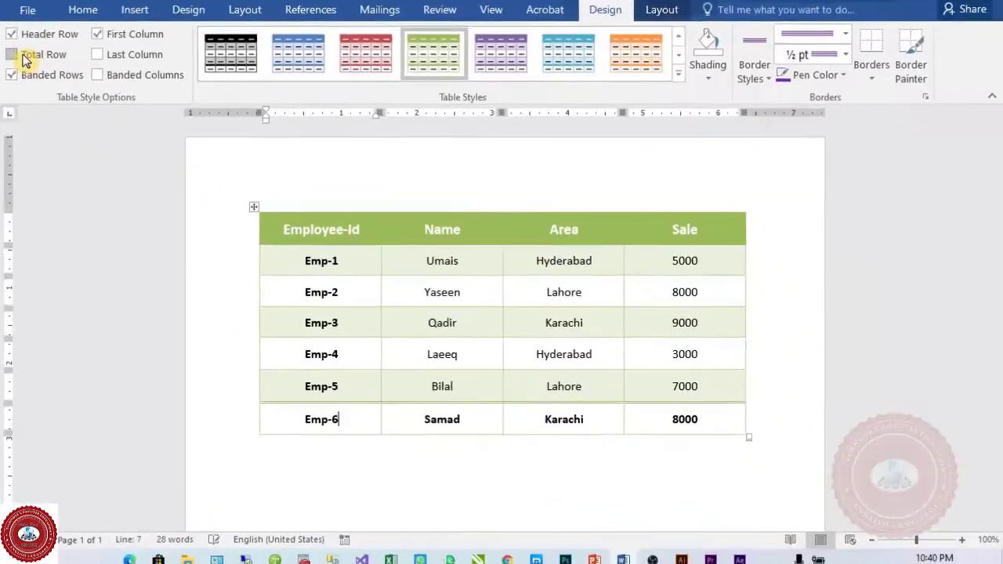
left_click(26, 61)
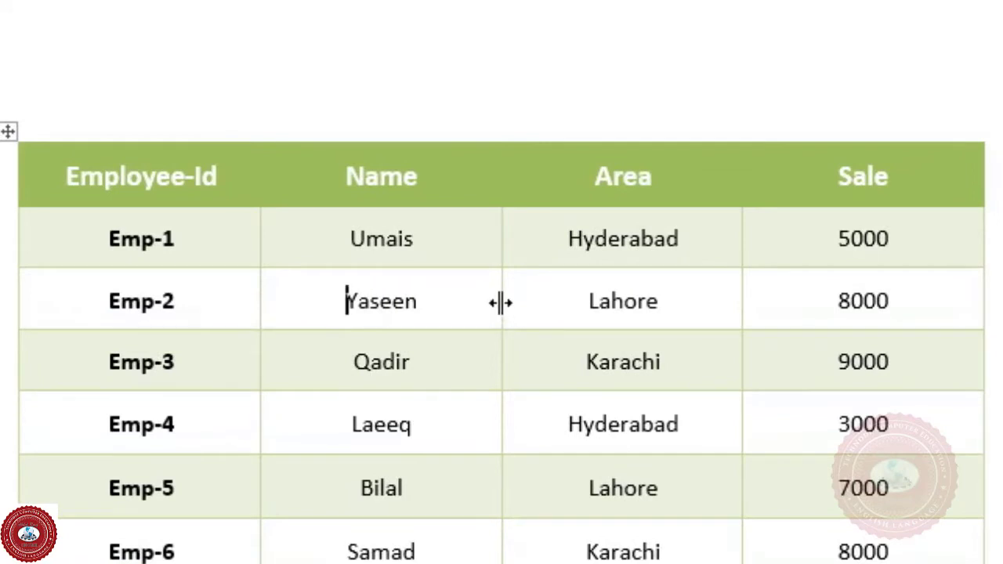
Step: Narrow the Name, Area and Sale columns freehand to unequal widths, making the whole table narrower
left_click_drag(500, 301, 403, 300)
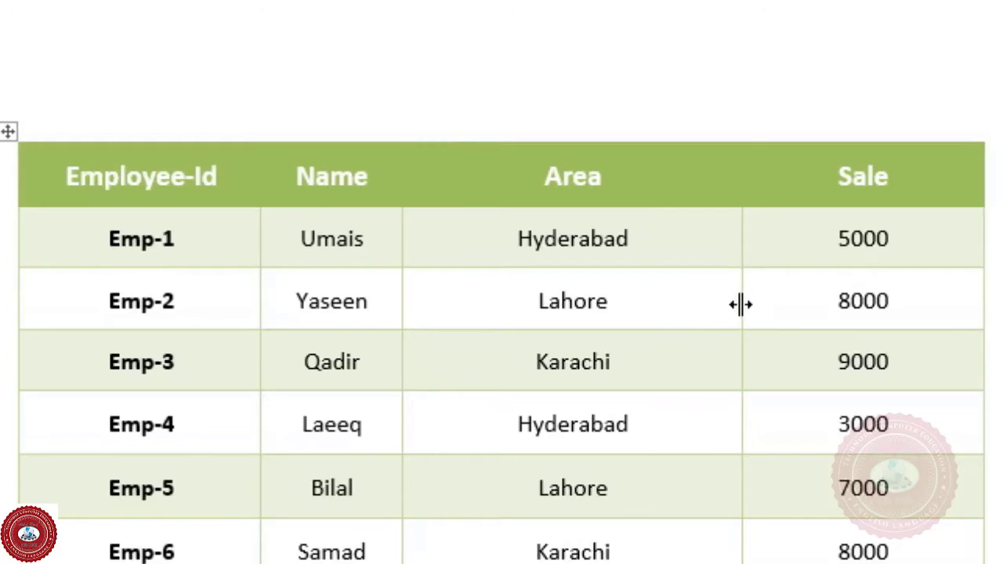
left_click_drag(741, 304, 608, 301)
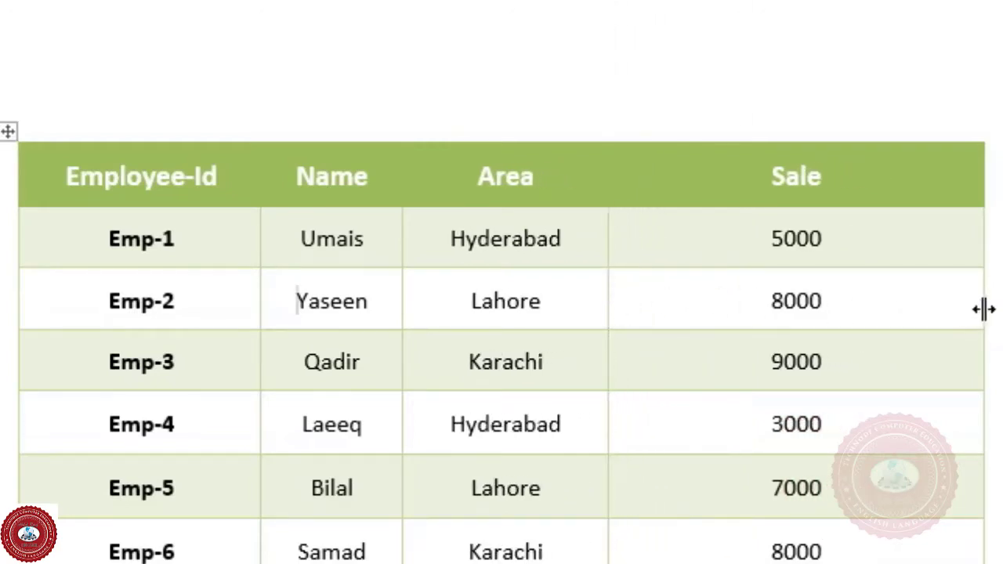
left_click_drag(981, 309, 853, 310)
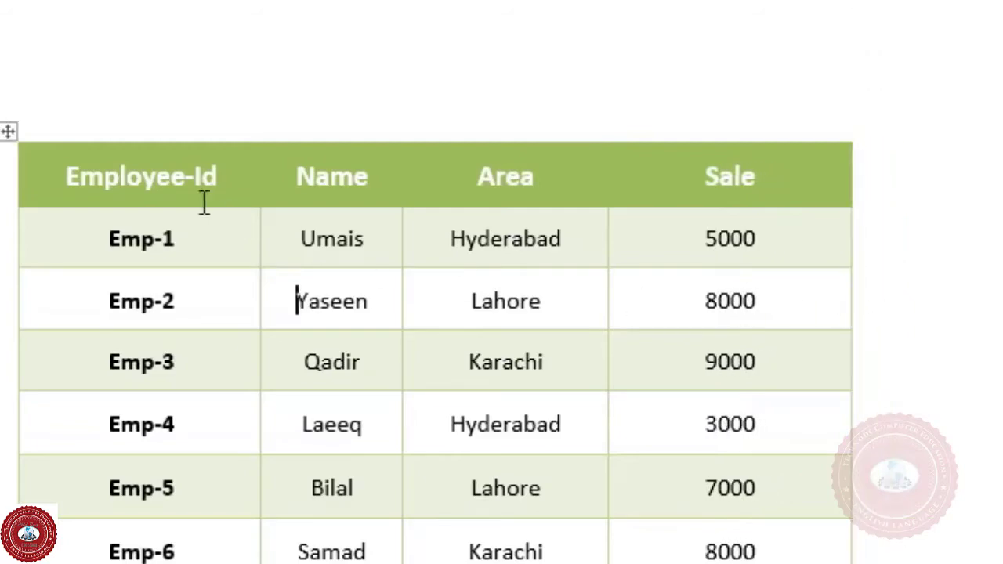
Step: Distribute all columns of the table evenly so they share the same width
left_click(13, 128)
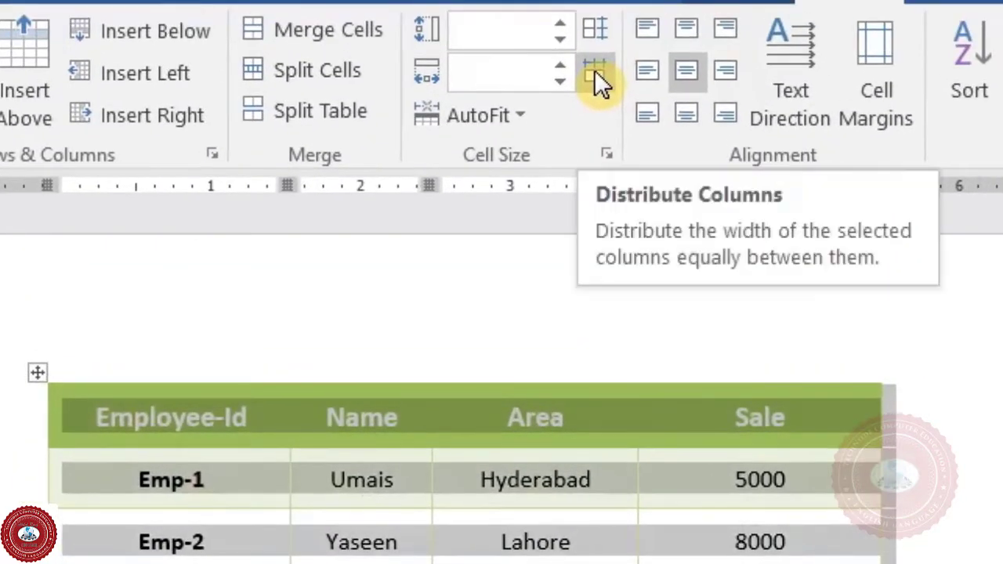
left_click(594, 75)
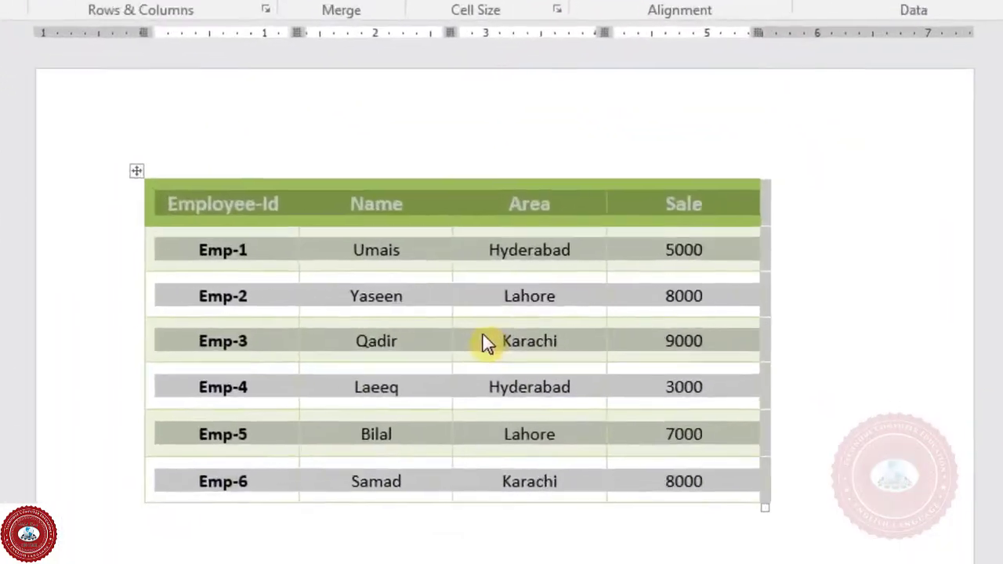
left_click(483, 337)
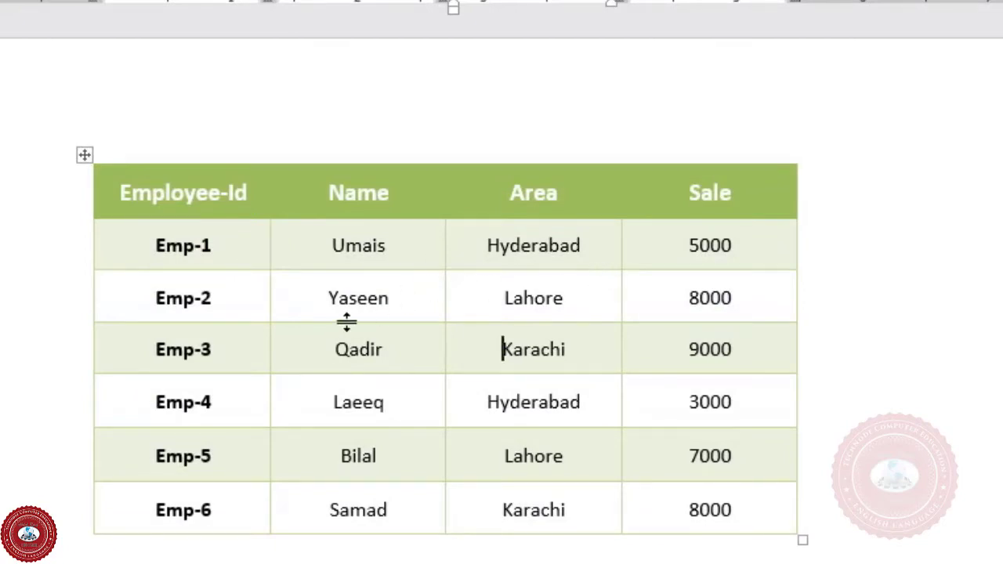
Step: Make the Emp-2, Emp-3 and Emp-4 rows taller freehand, each to a different height
left_click_drag(347, 321, 384, 307)
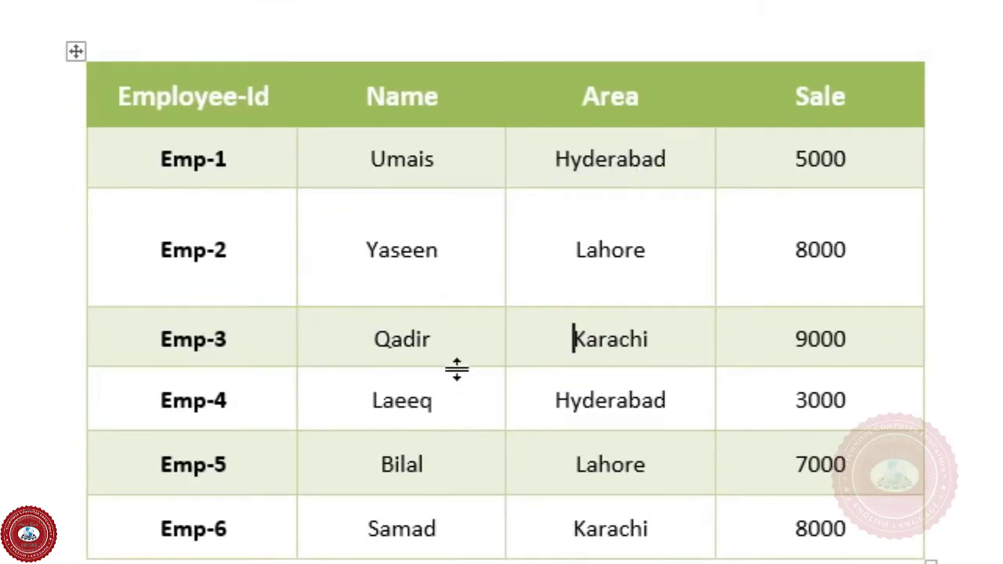
left_click_drag(457, 367, 459, 392)
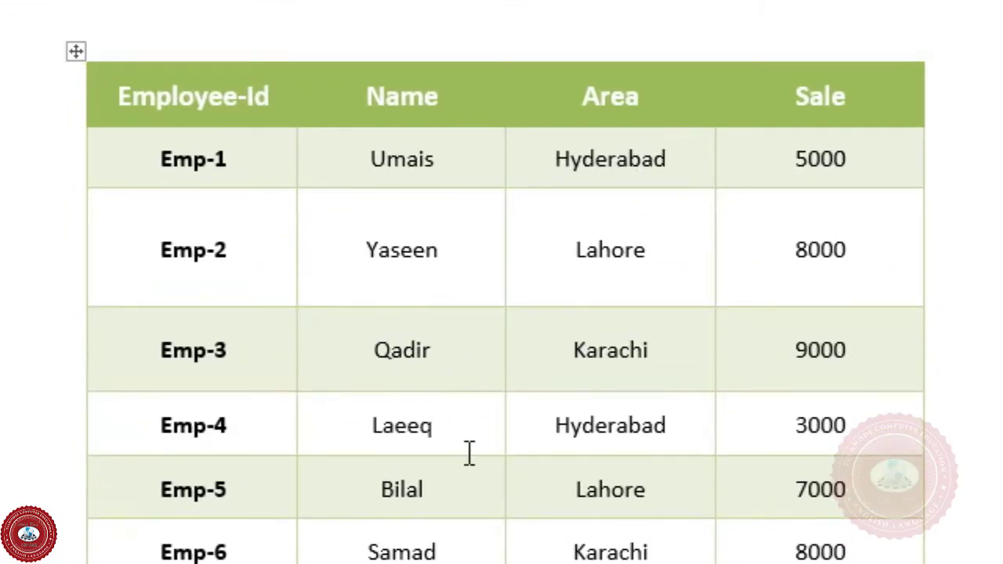
left_click_drag(463, 455, 467, 504)
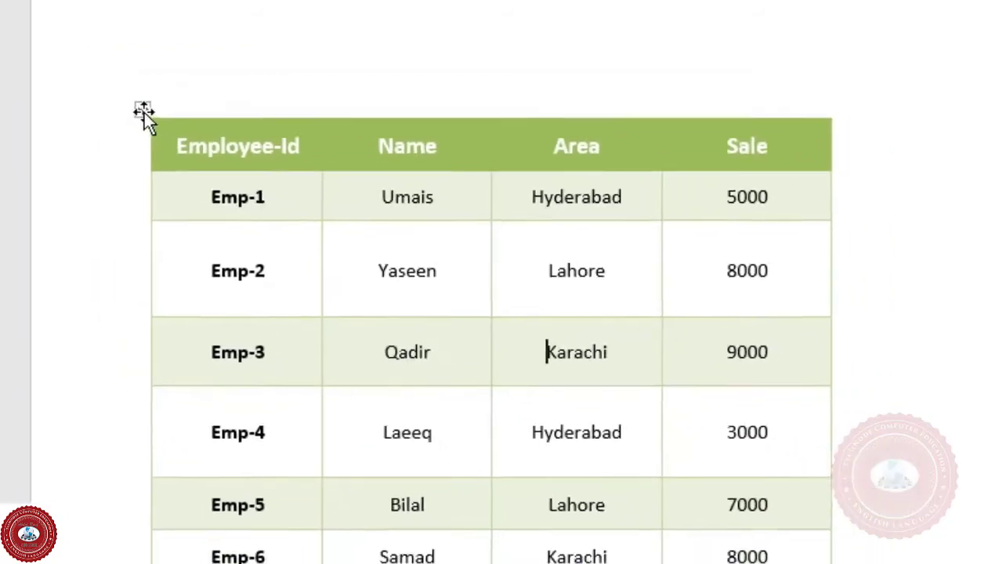
Step: Distribute all rows of the table evenly so they share the same height
left_click(75, 51)
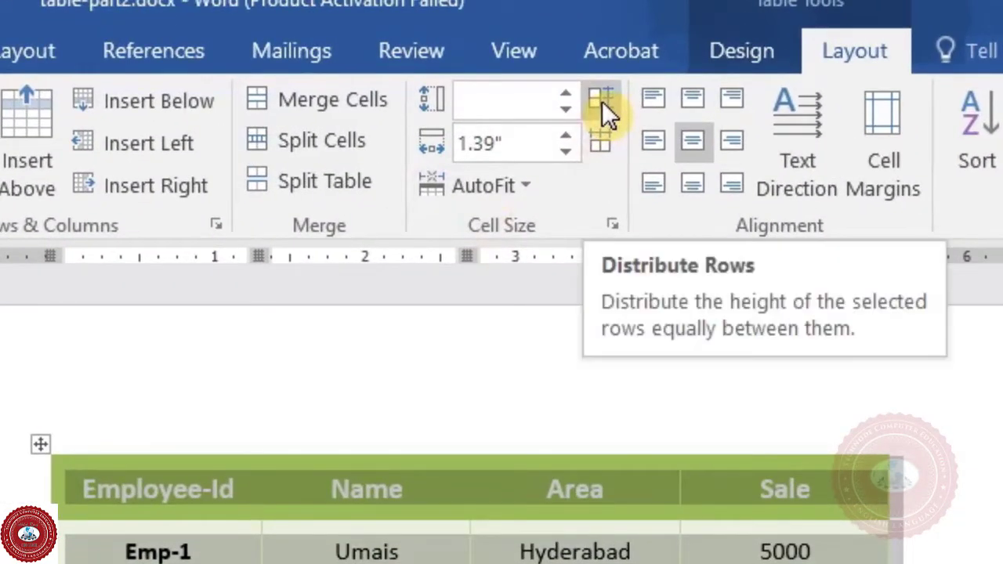
left_click(602, 101)
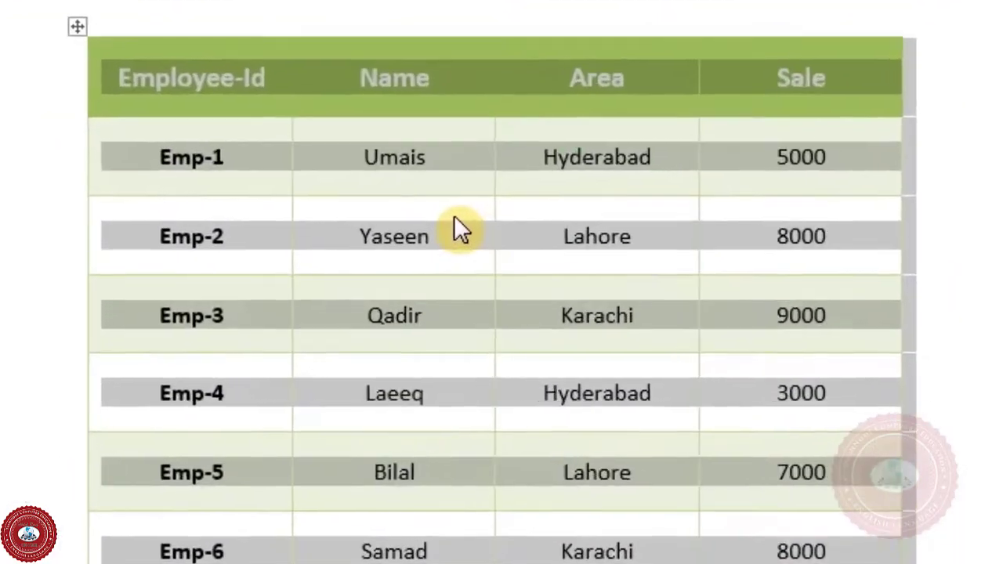
left_click(455, 294)
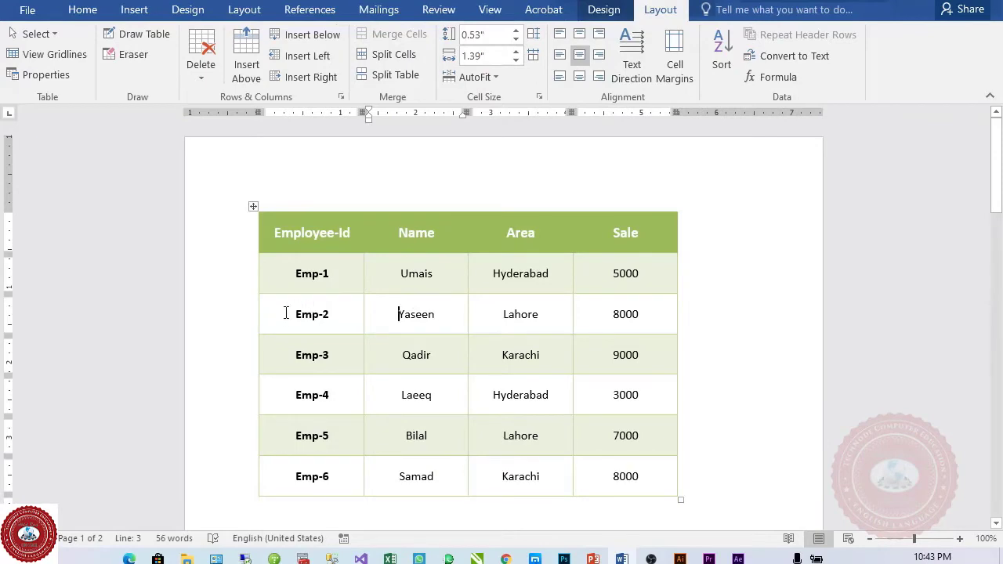
Step: Increase the height of the Emp-2 row to 1.1"
left_click_drag(286, 314, 587, 311)
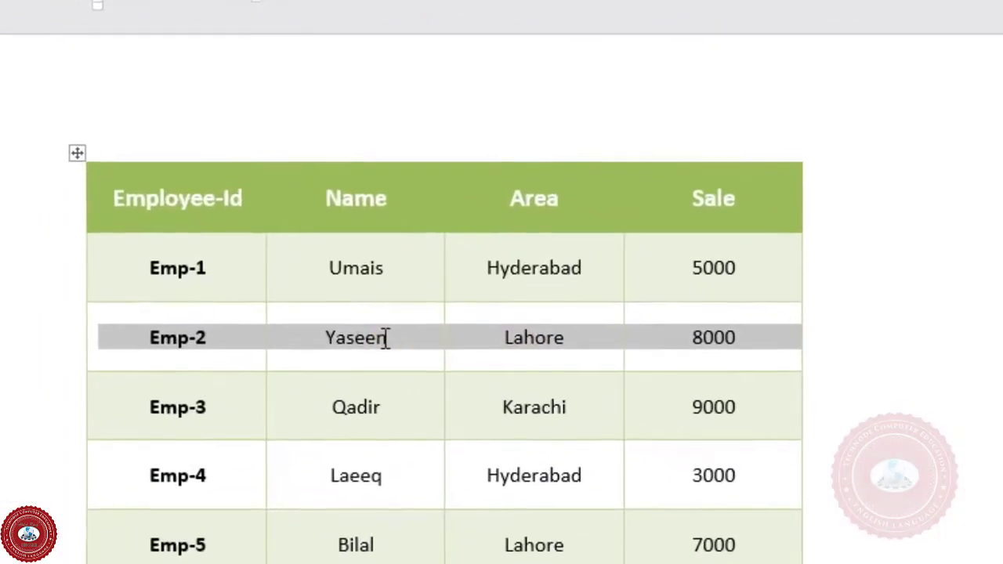
left_click(386, 337)
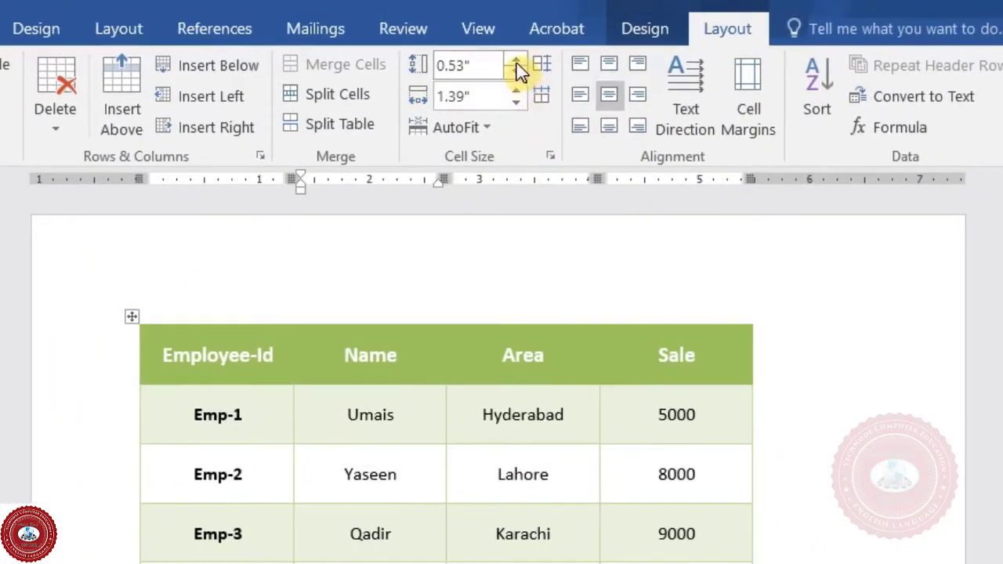
left_click(516, 64)
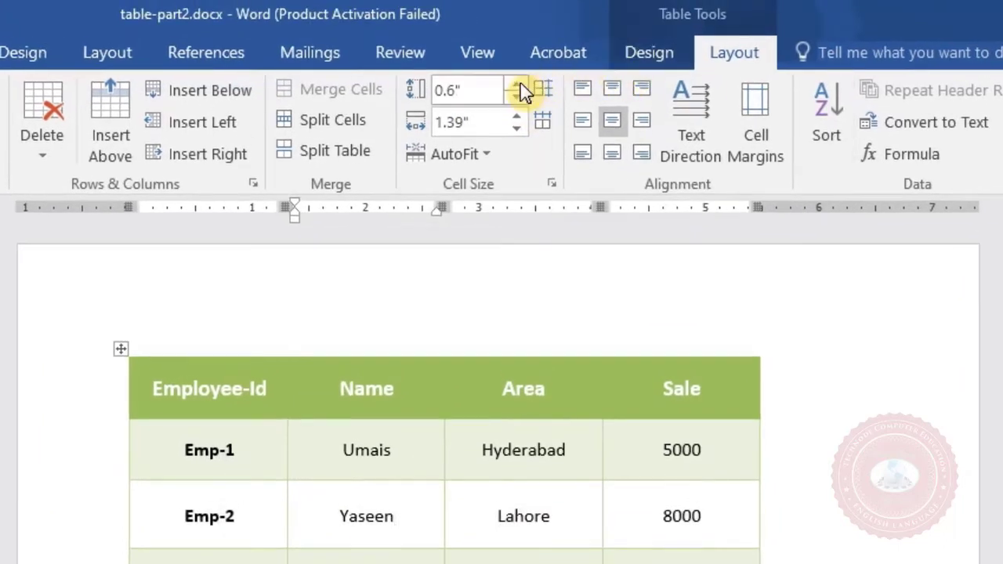
left_click(518, 84)
left_click(518, 84)
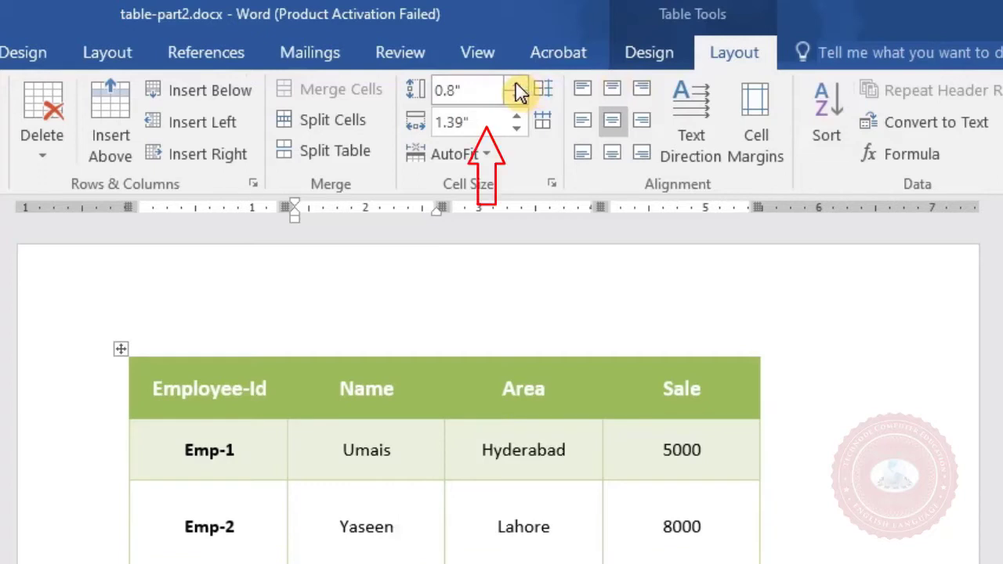
left_click(518, 85)
left_click(518, 85)
left_click(518, 85)
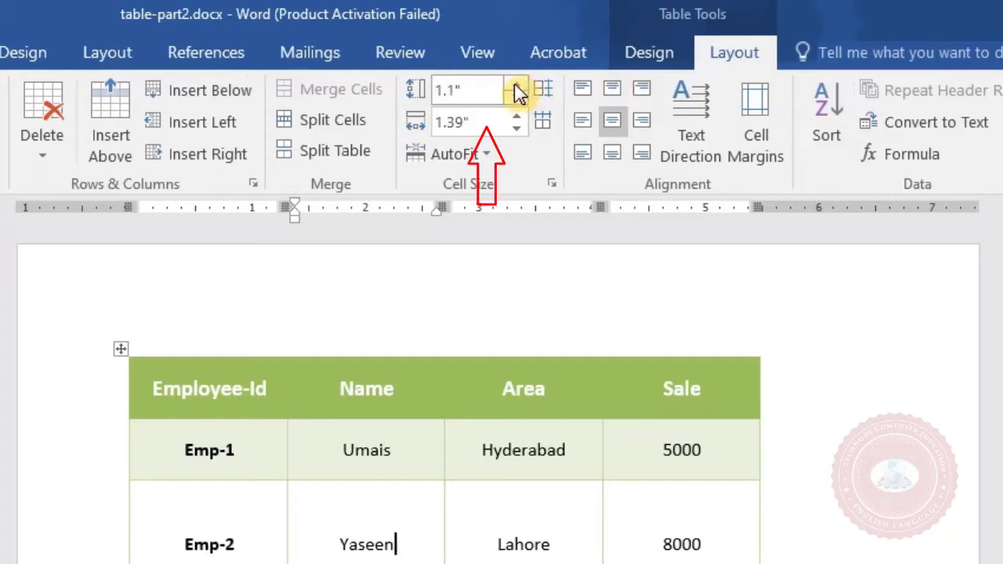
Step: Reduce the height of the Emp-2 row to 0.4"
left_click(518, 99)
left_click(517, 99)
left_click(517, 99)
left_click(517, 100)
left_click(517, 100)
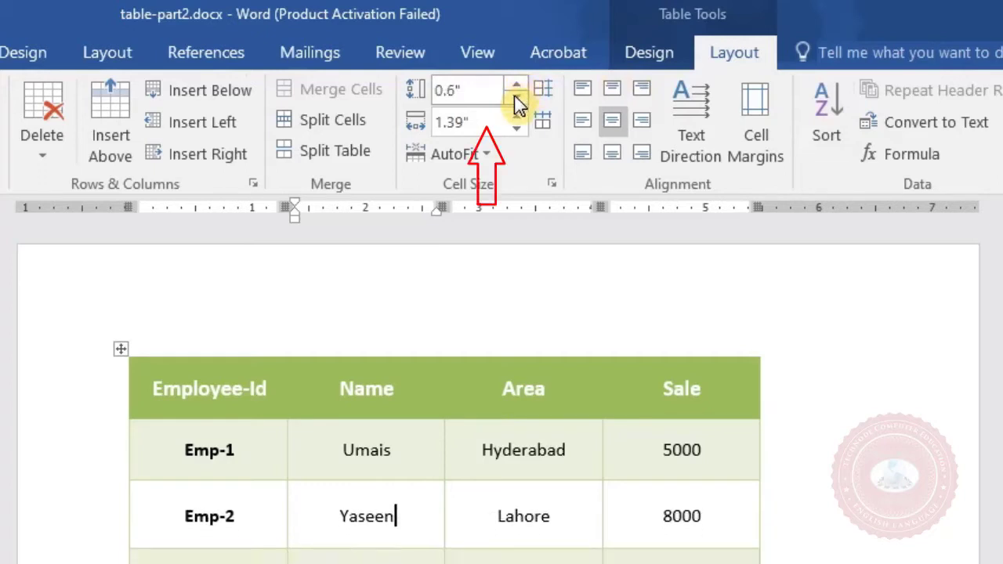
left_click(518, 99)
left_click(517, 99)
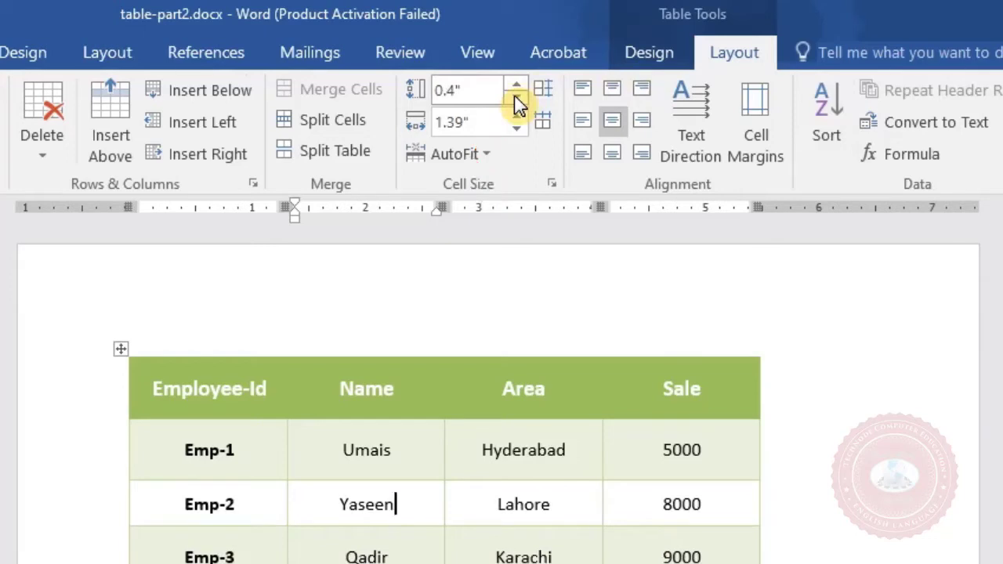
Step: Widen the Name column to 2.2"
left_click(516, 116)
left_click(516, 117)
left_click(516, 117)
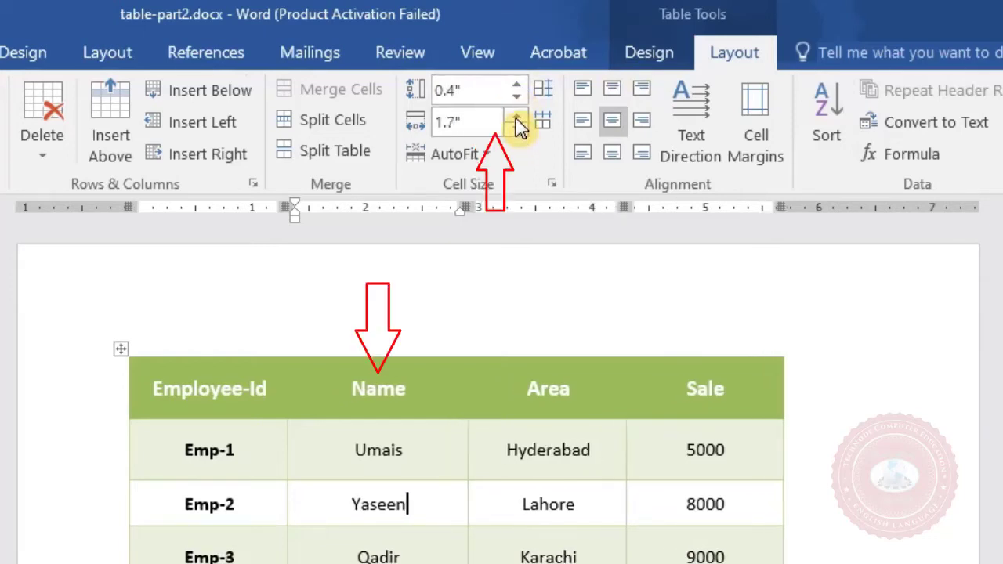
left_click(516, 117)
left_click(517, 116)
left_click(516, 117)
left_click(516, 117)
left_click(517, 117)
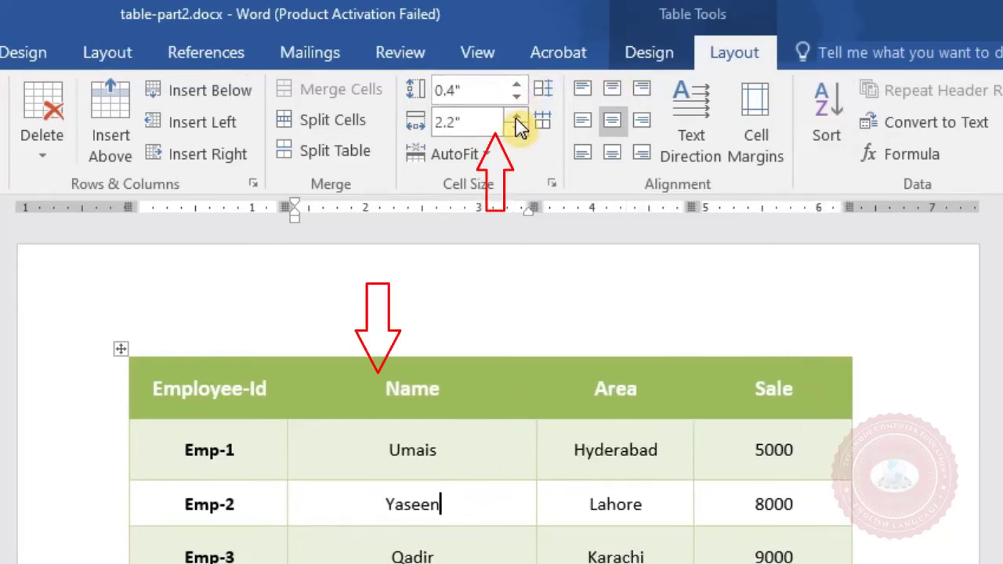
Step: Reduce the width of the Name column to 1"
left_click(518, 127)
left_click(517, 128)
left_click(517, 128)
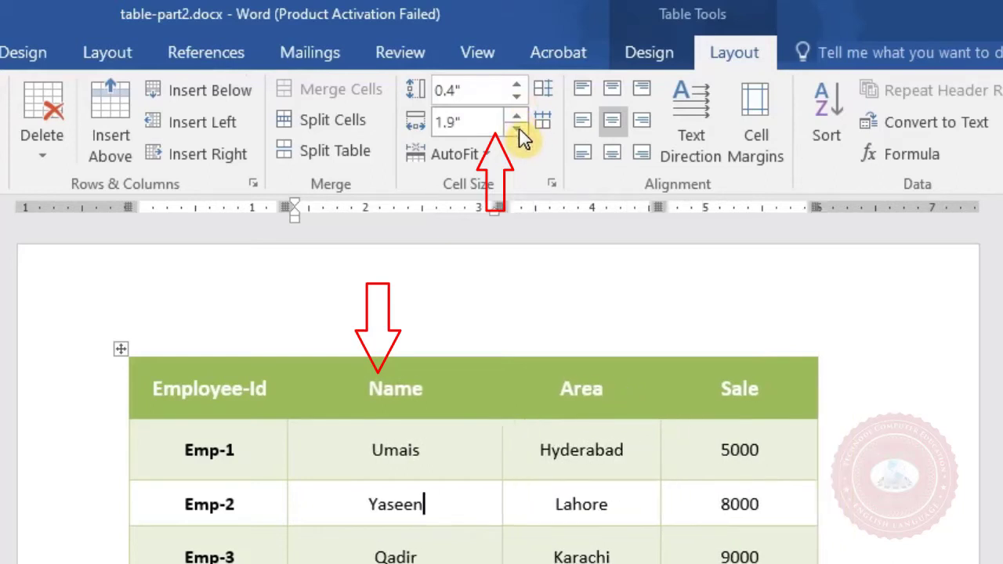
left_click(517, 127)
left_click(517, 127)
left_click(518, 127)
left_click(518, 128)
left_click(517, 128)
left_click(517, 128)
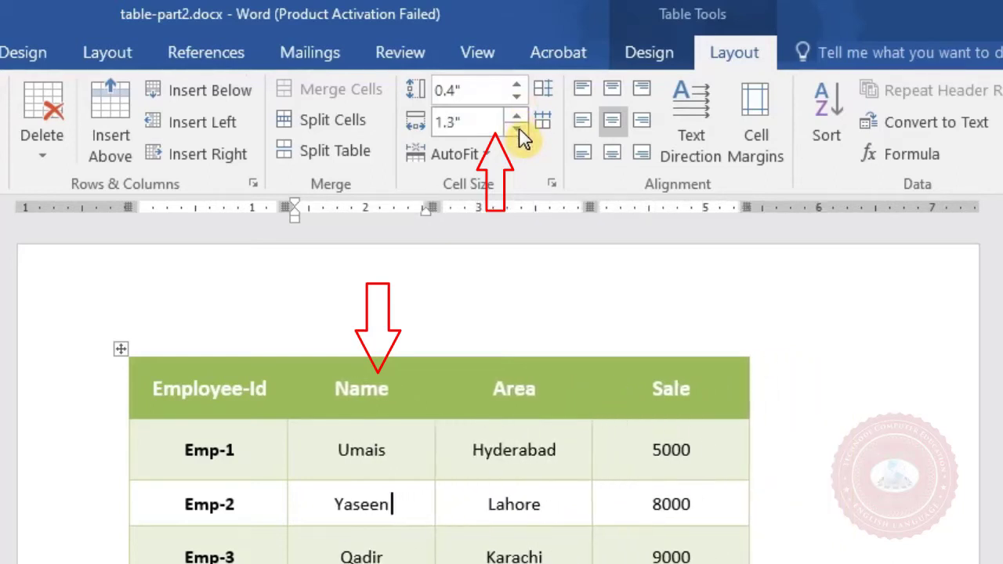
left_click(517, 128)
left_click(517, 128)
left_click(517, 128)
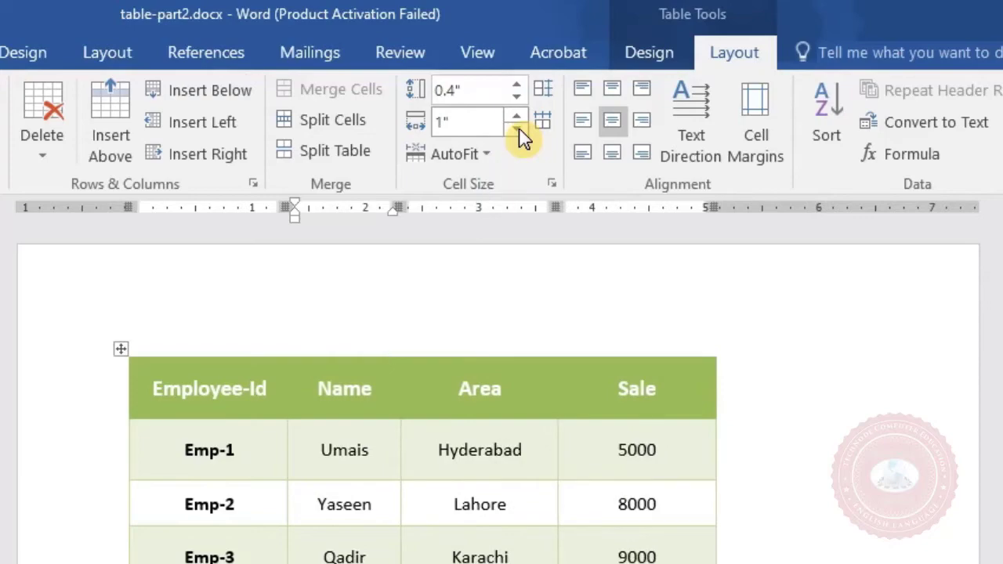
Step: Sort the green employee table by Name as text in descending order, treating the first row as a header row
left_click(260, 461)
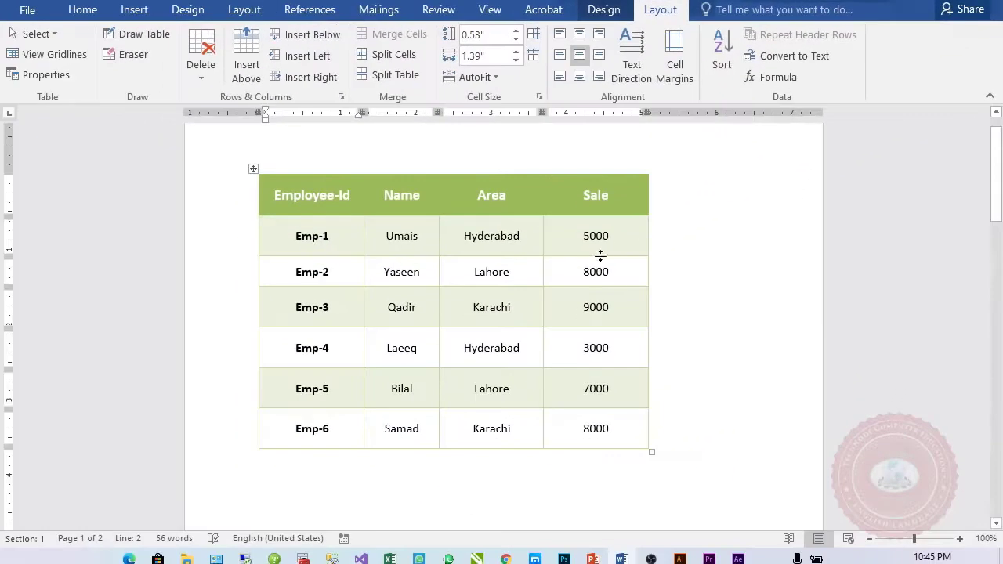
left_click(423, 235)
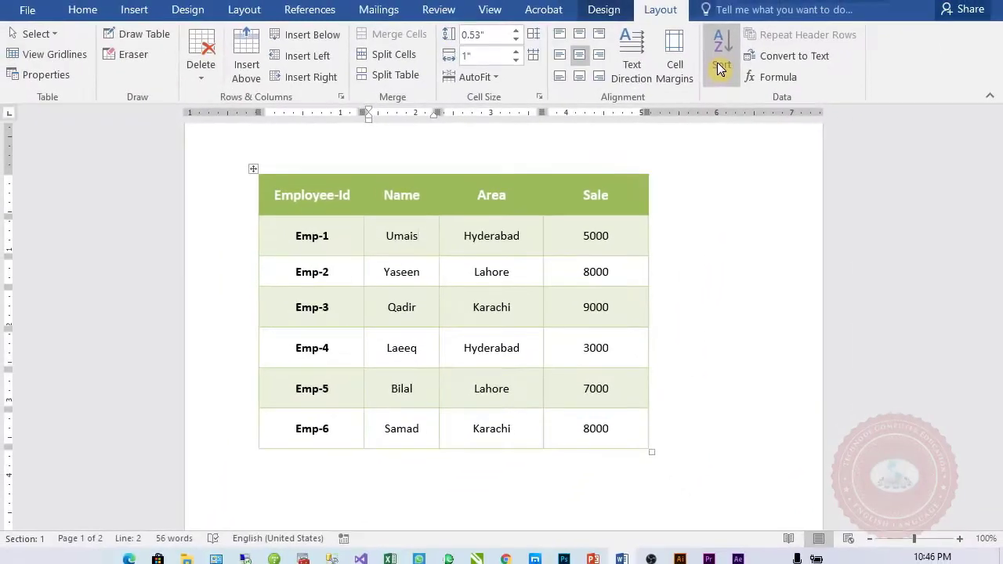
left_click(718, 69)
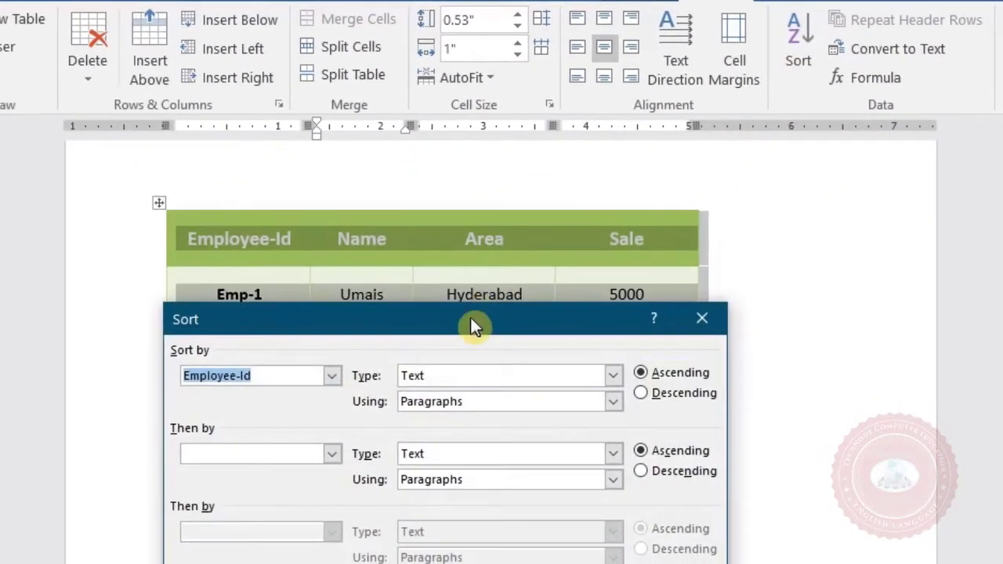
left_click_drag(375, 382, 545, 200)
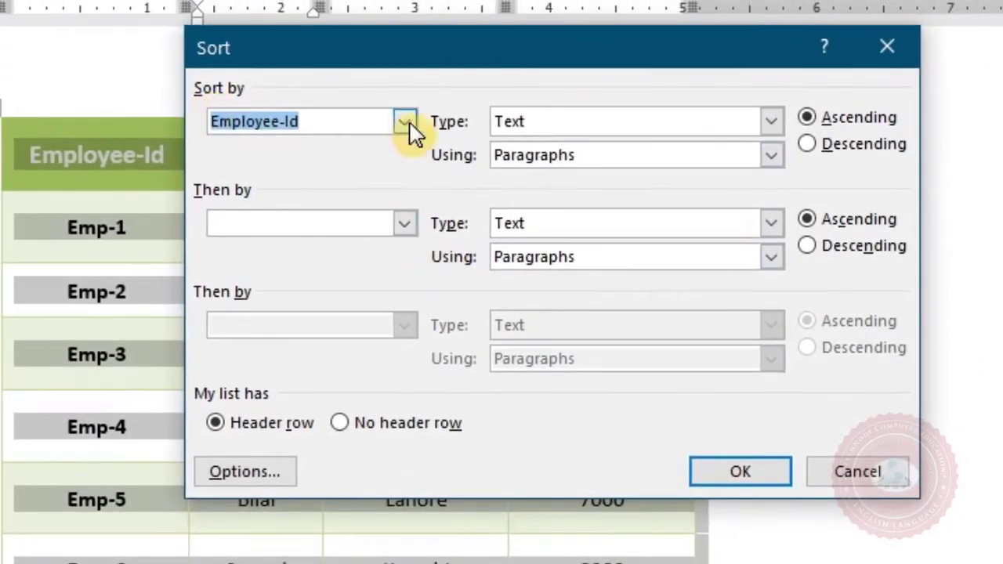
left_click(363, 111)
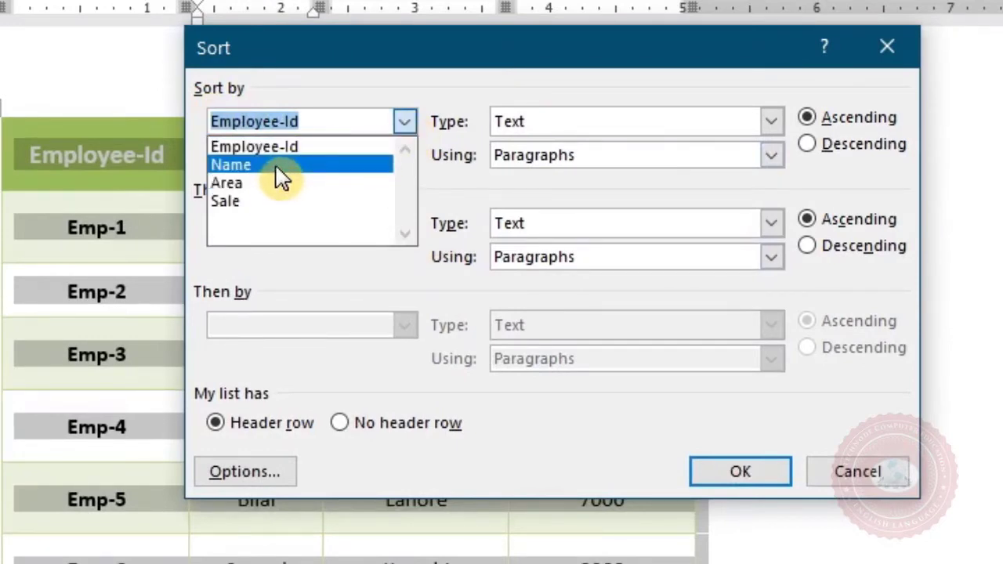
left_click(367, 57)
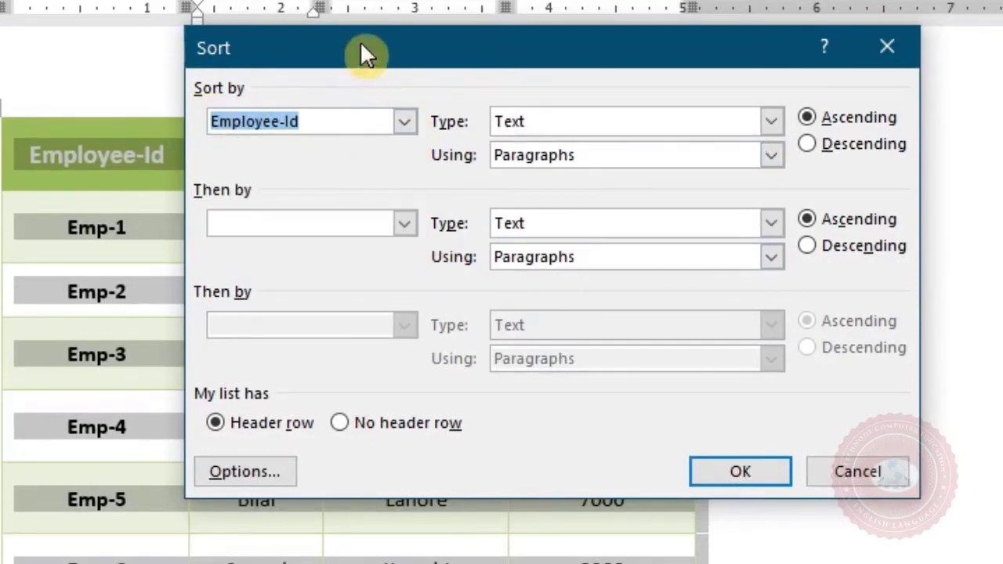
left_click_drag(362, 55, 376, 268)
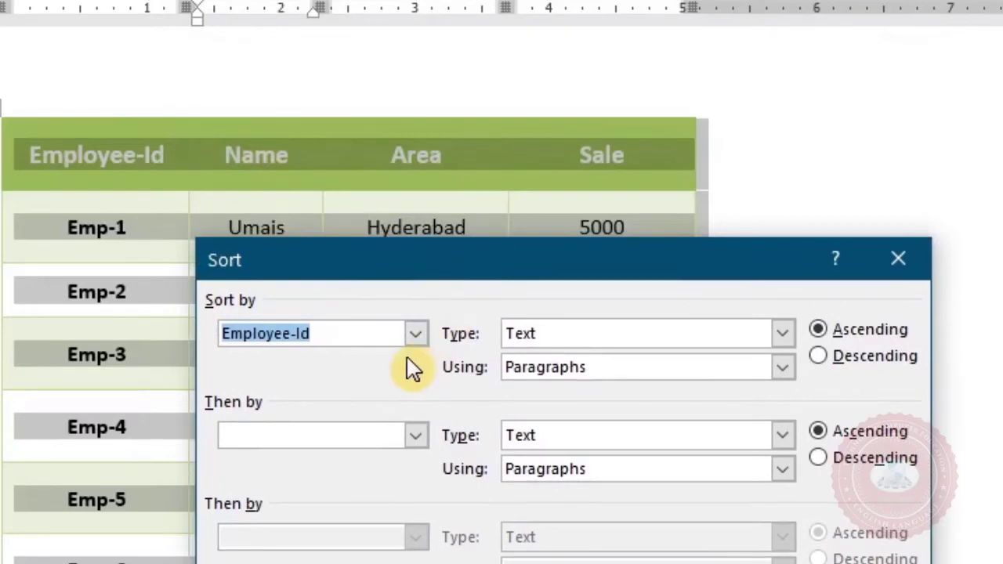
left_click(417, 335)
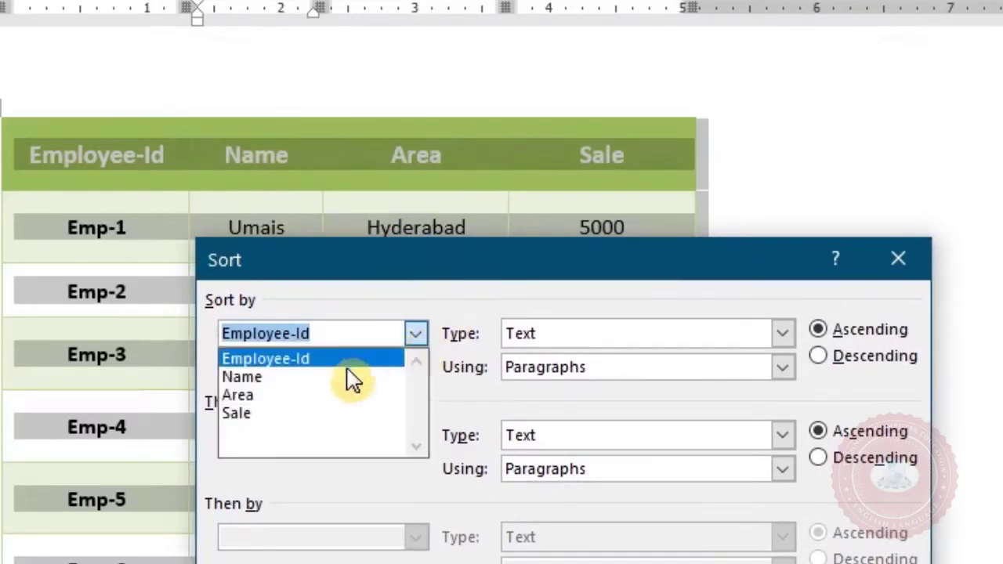
left_click(305, 384)
left_click_drag(381, 269, 587, 241)
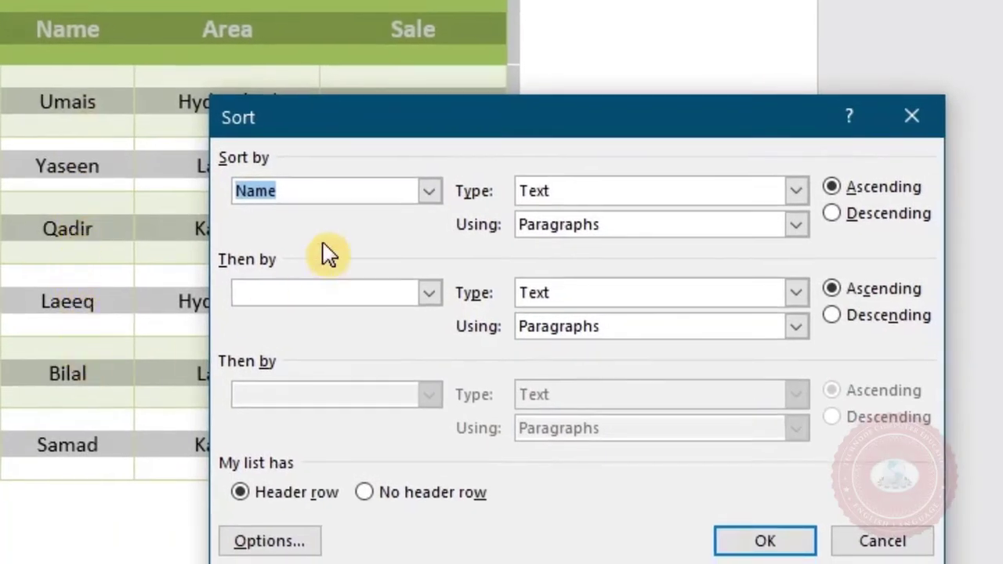
left_click(832, 214)
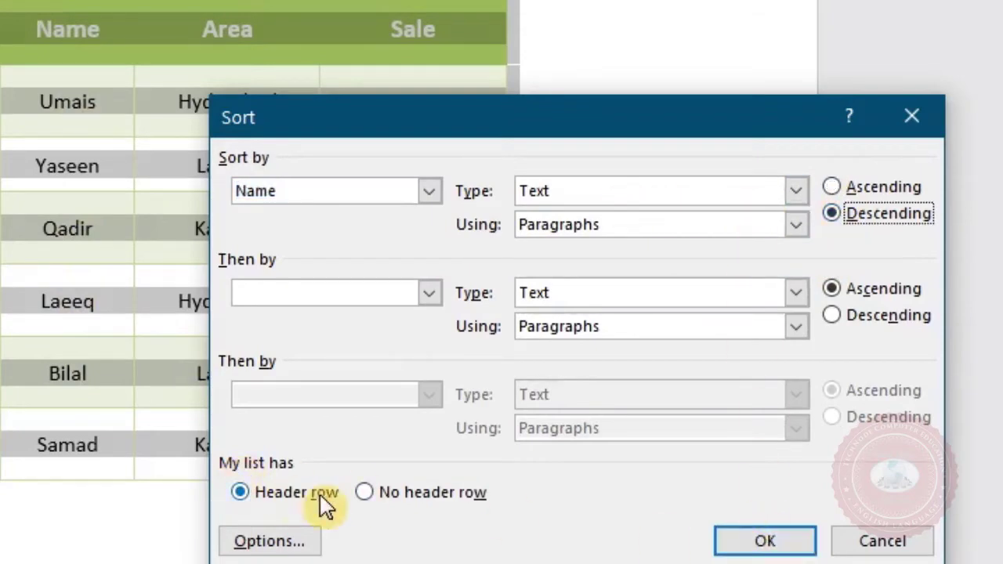
left_click(737, 545)
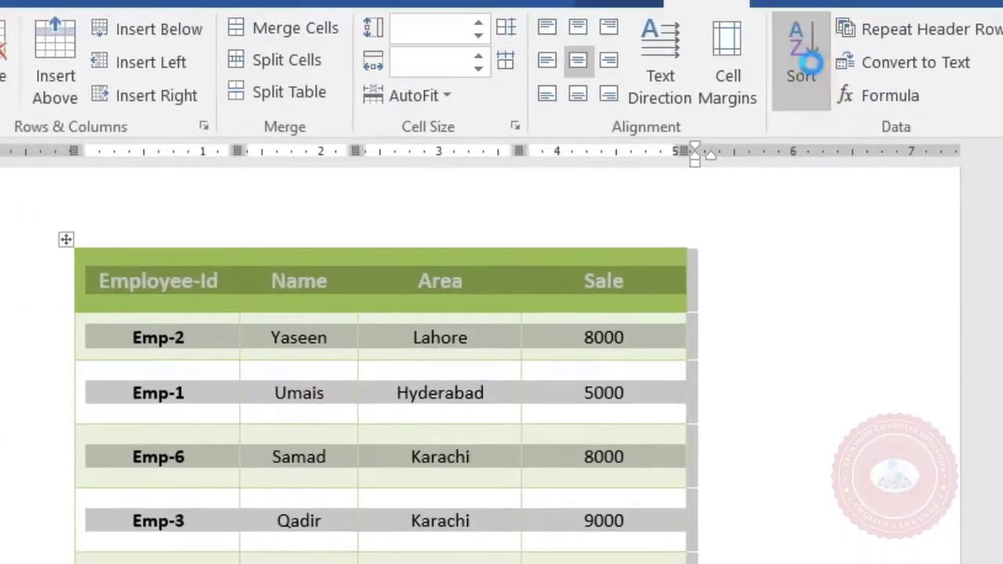
Step: Re-sort the green employee table by Name in ascending order
left_click(793, 49)
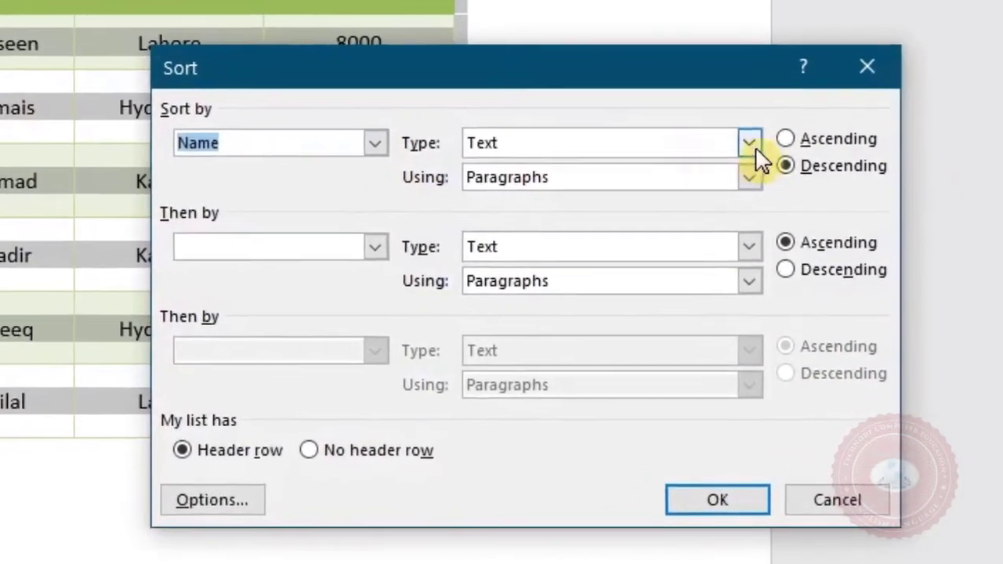
left_click(784, 139)
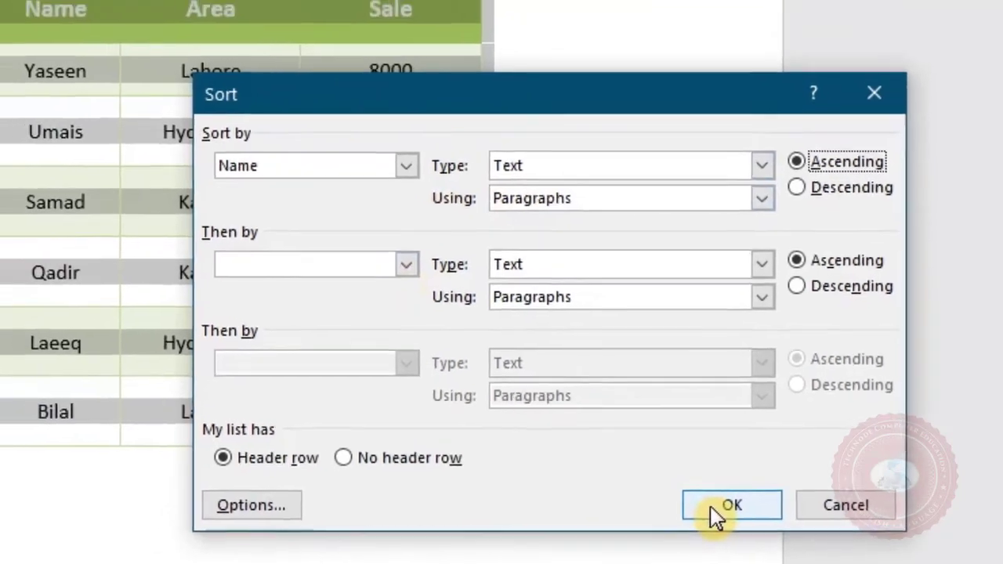
left_click(717, 509)
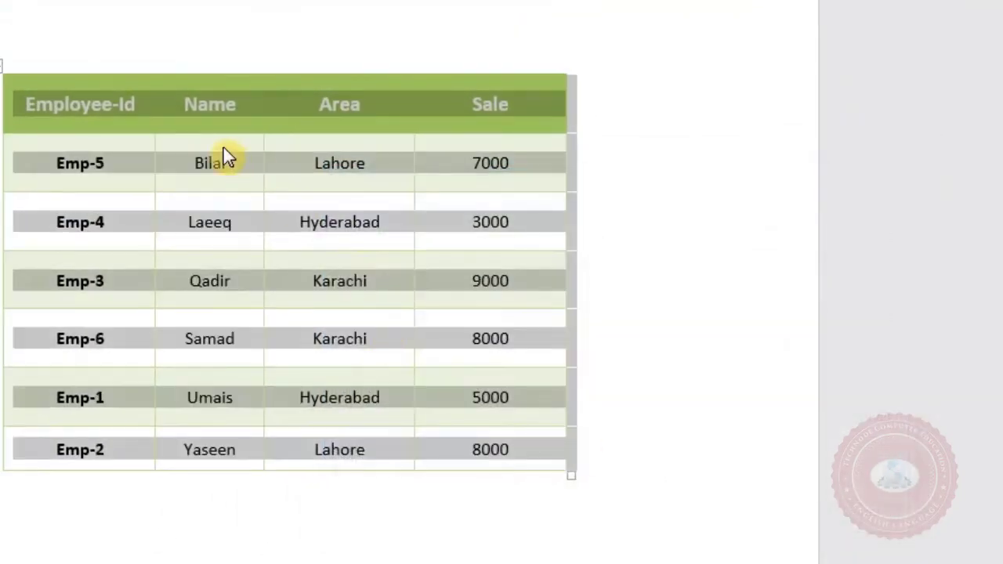
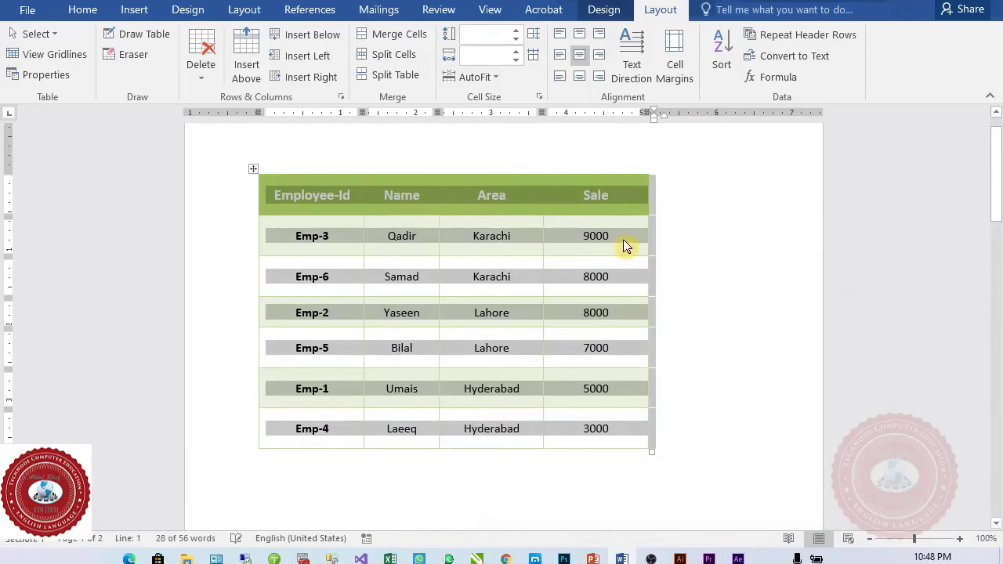
left_click(623, 239)
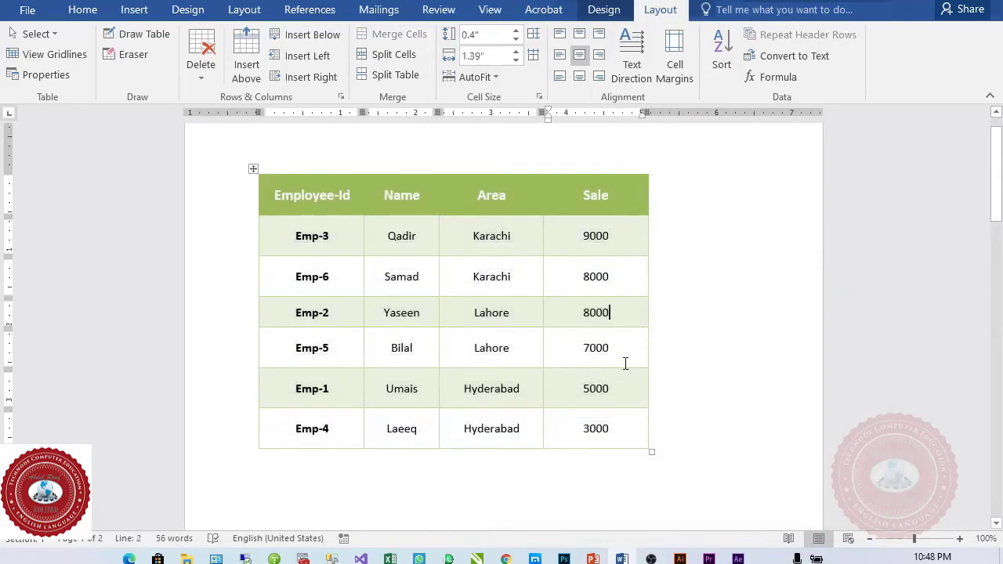
left_click(623, 424)
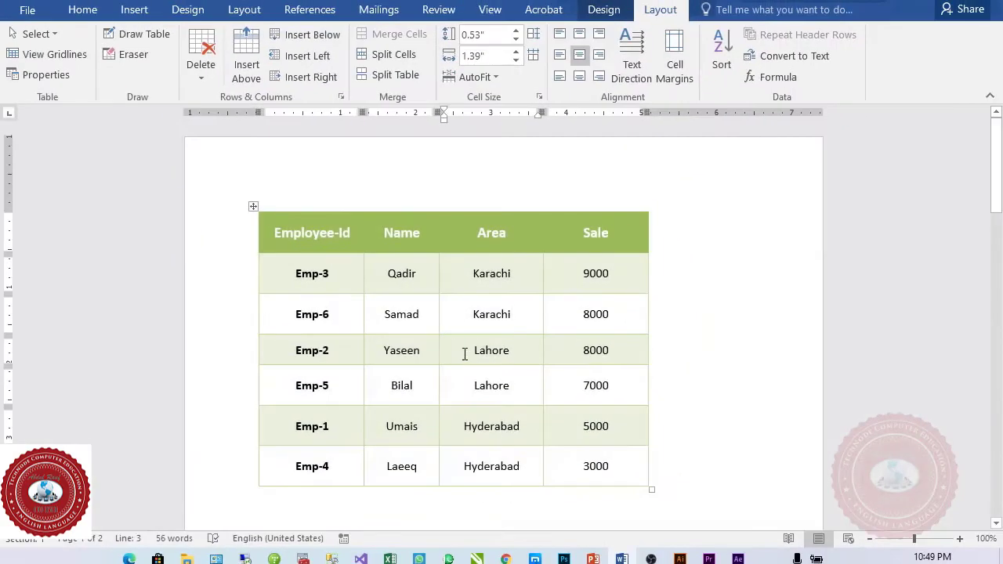
Step: Convert the plain employee table on page 2 to text, separating the columns with tabs
scroll(464, 354, "down", 10)
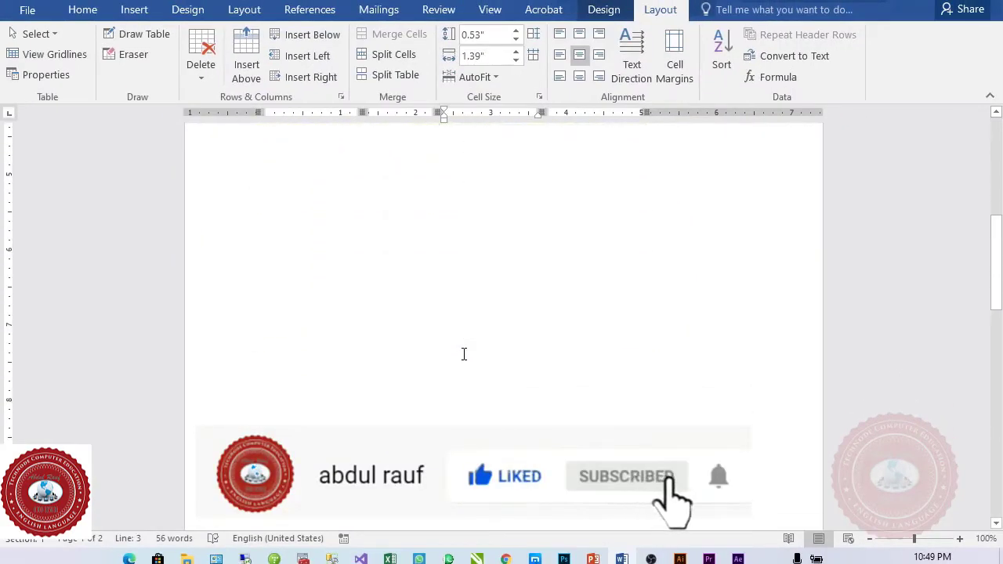
scroll(464, 354, "down", 5)
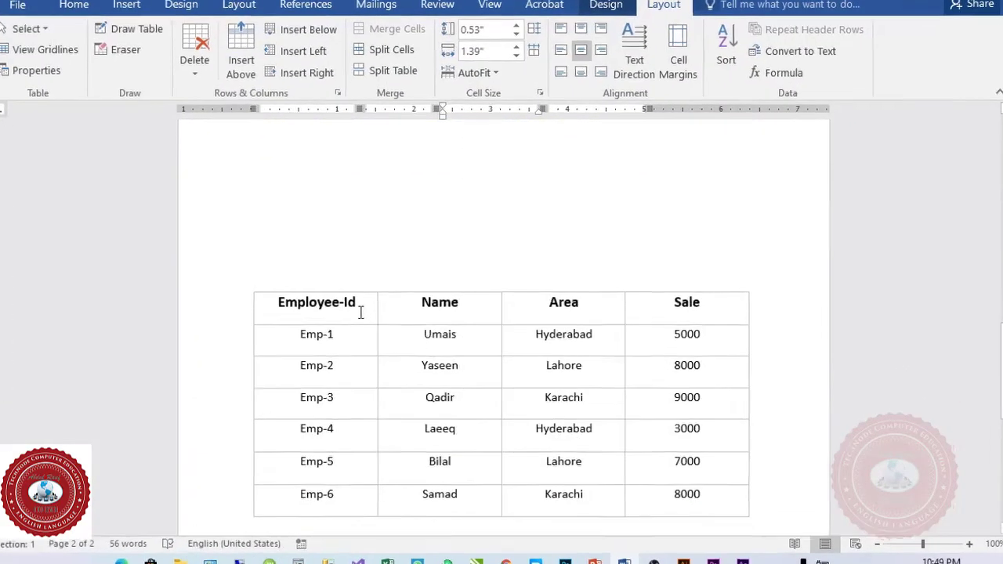
left_click(360, 312)
scroll(392, 337, "down", 2)
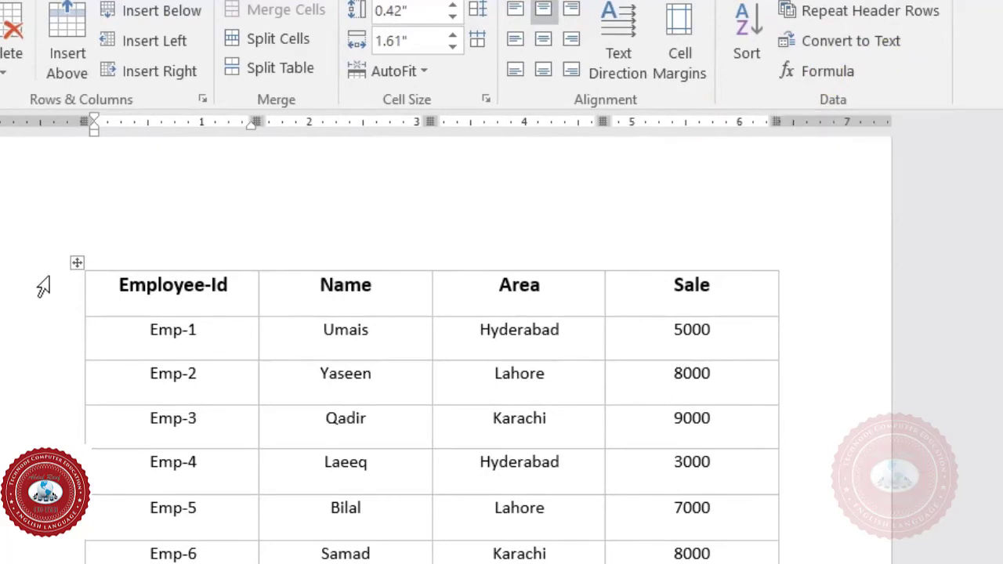
left_click(76, 261)
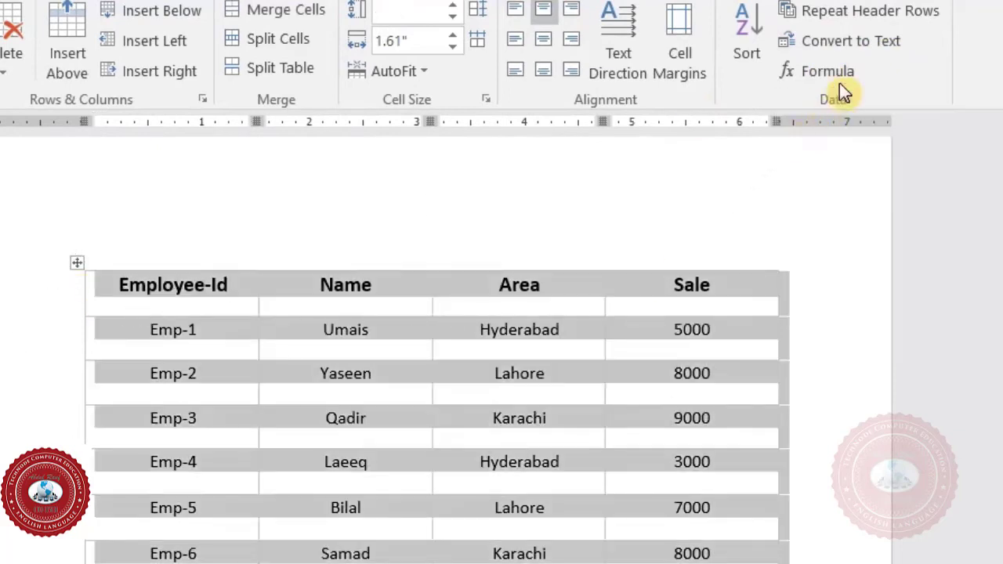
left_click(853, 42)
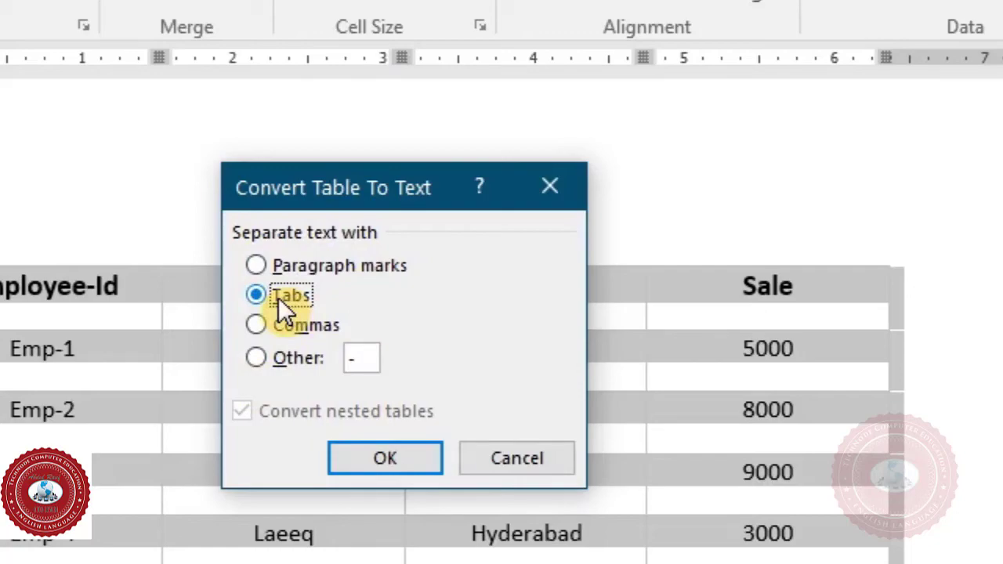
left_click(370, 464)
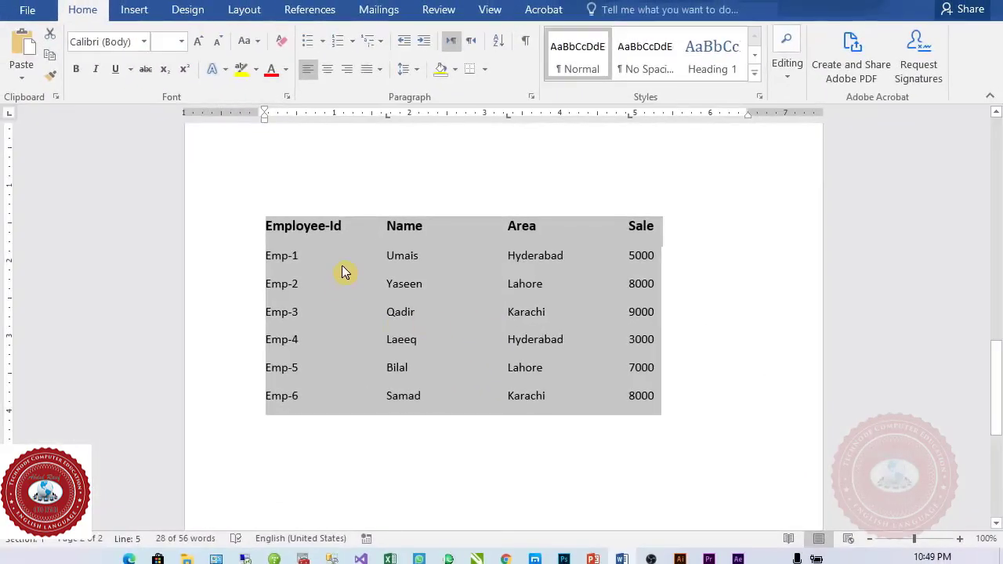
Step: Examine the tab-separated employee text and its tab stops, along with the formatted table on the first page
left_click(332, 258)
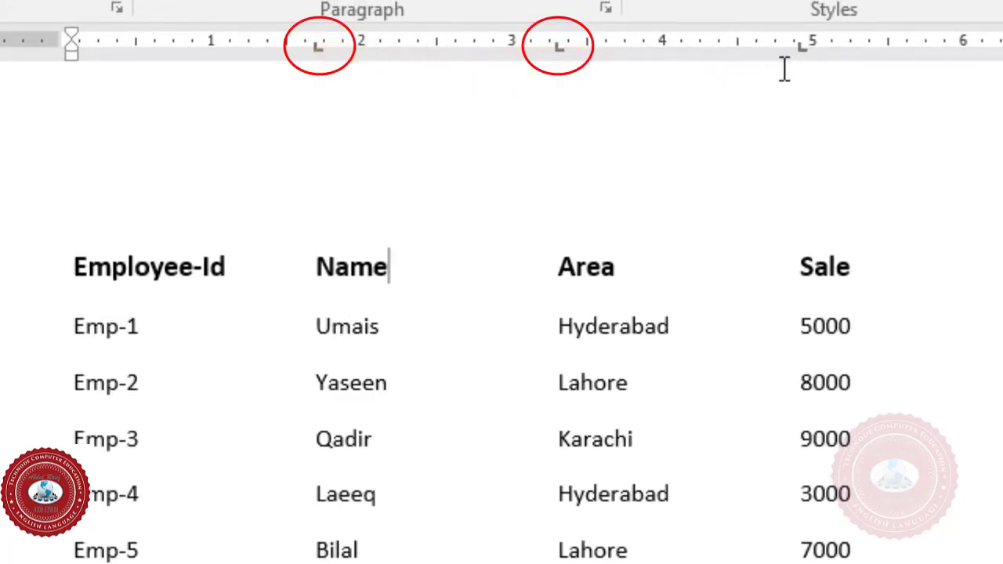
left_click(787, 268)
left_click(782, 321)
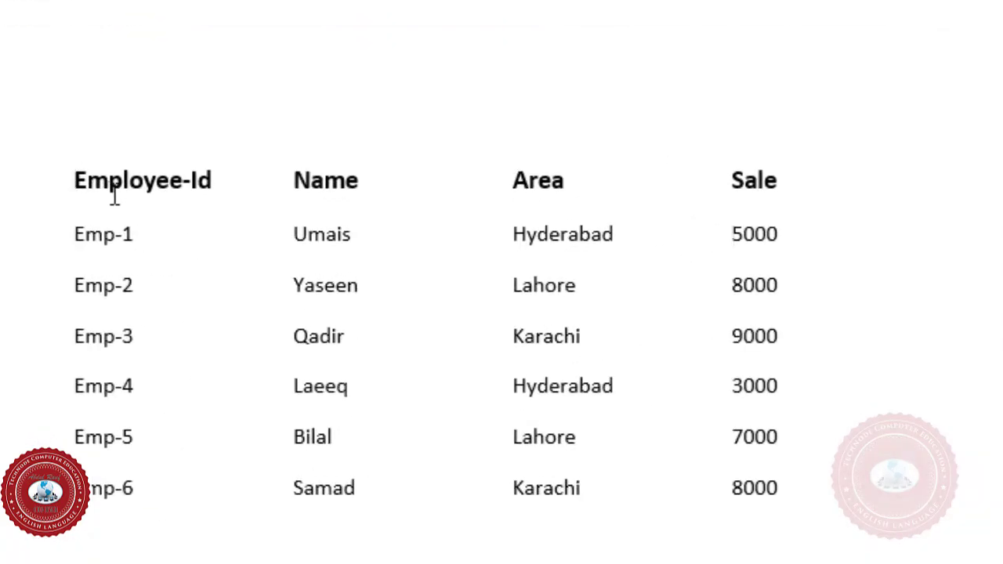
scroll(369, 394, "up", 15)
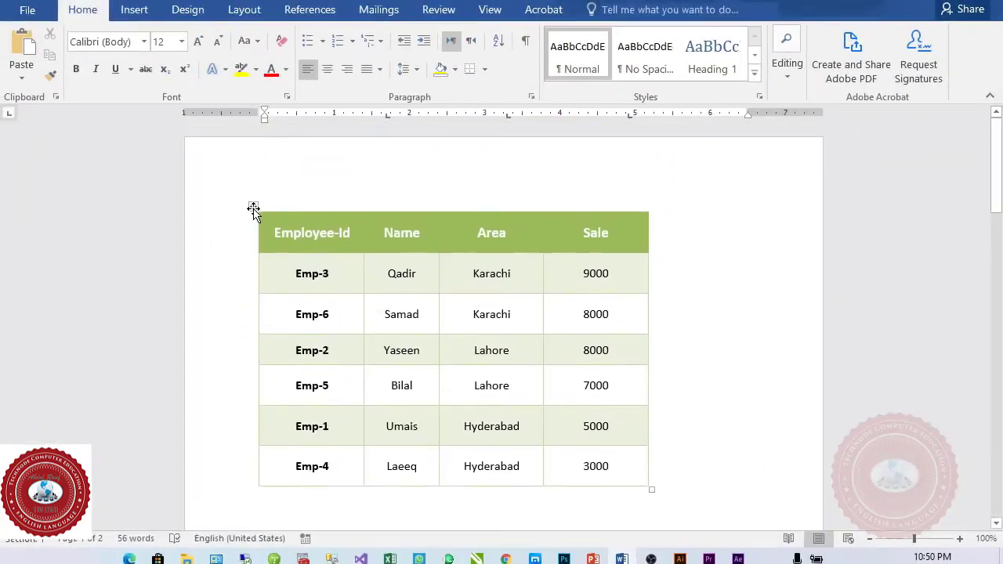
left_click(253, 210)
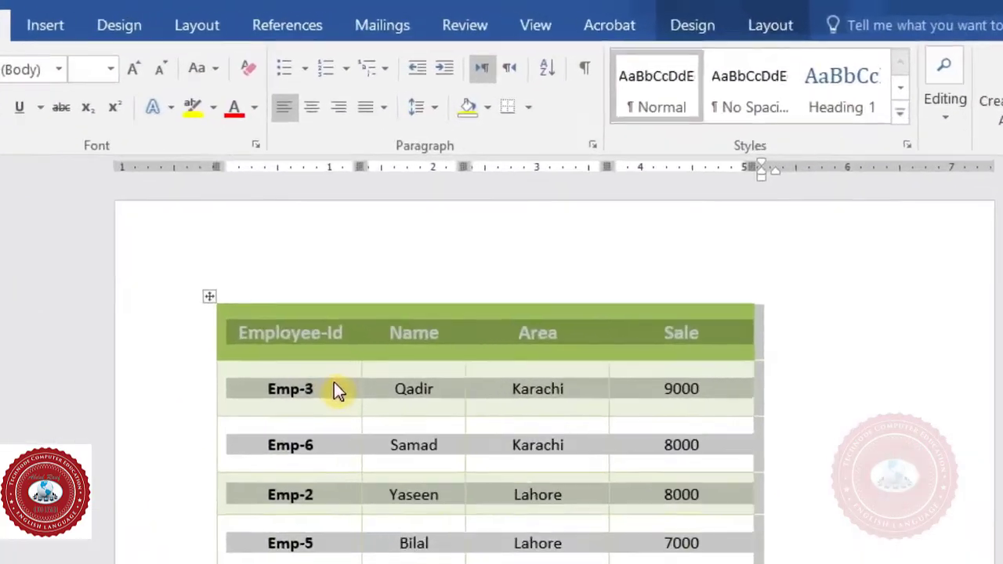
left_click(344, 276)
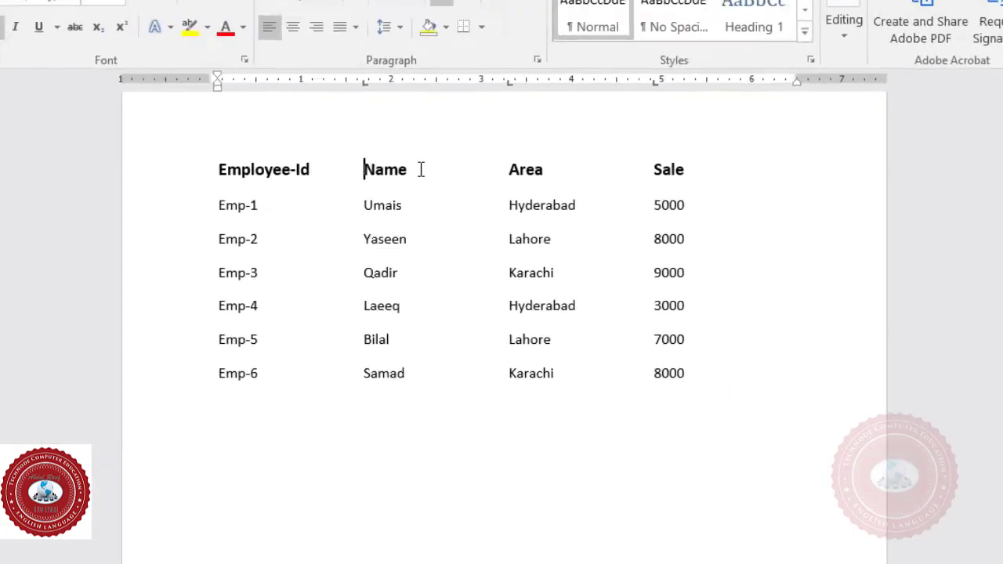
left_click(389, 130)
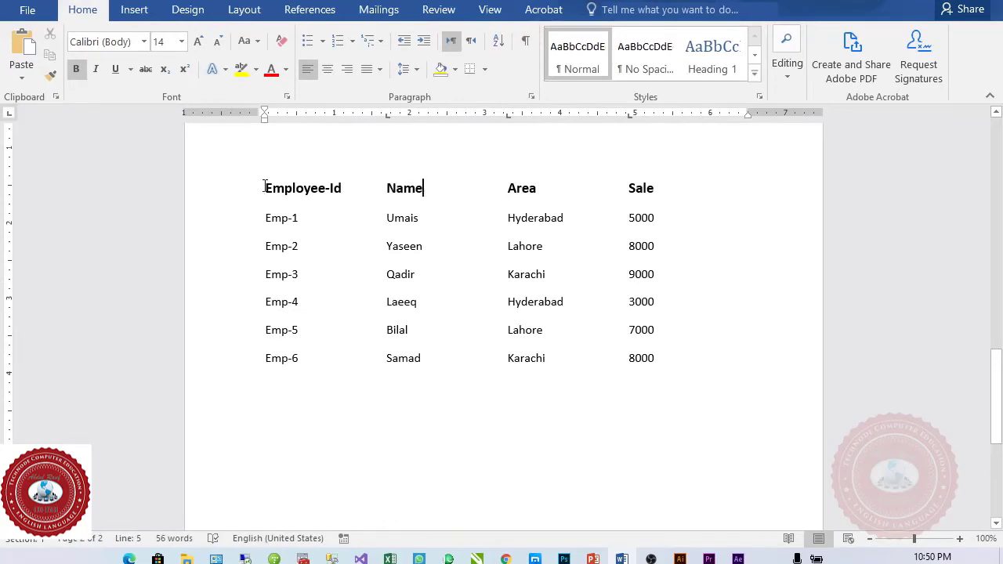
Step: Convert the whole tab-separated employee list back into a four-column table with automatic fixed column width, splitting the text at tabs
left_click_drag(263, 187, 662, 356)
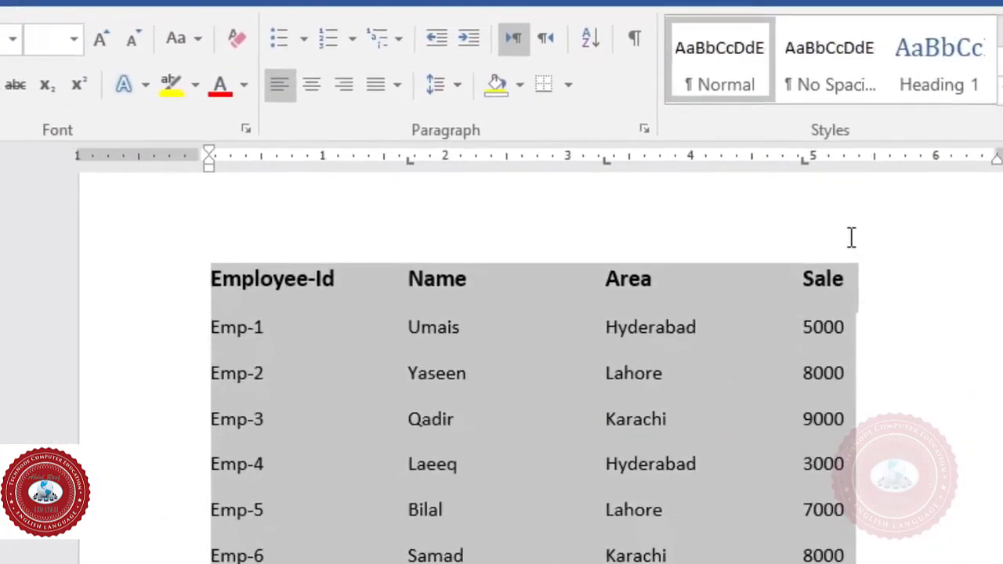
left_click(172, 43)
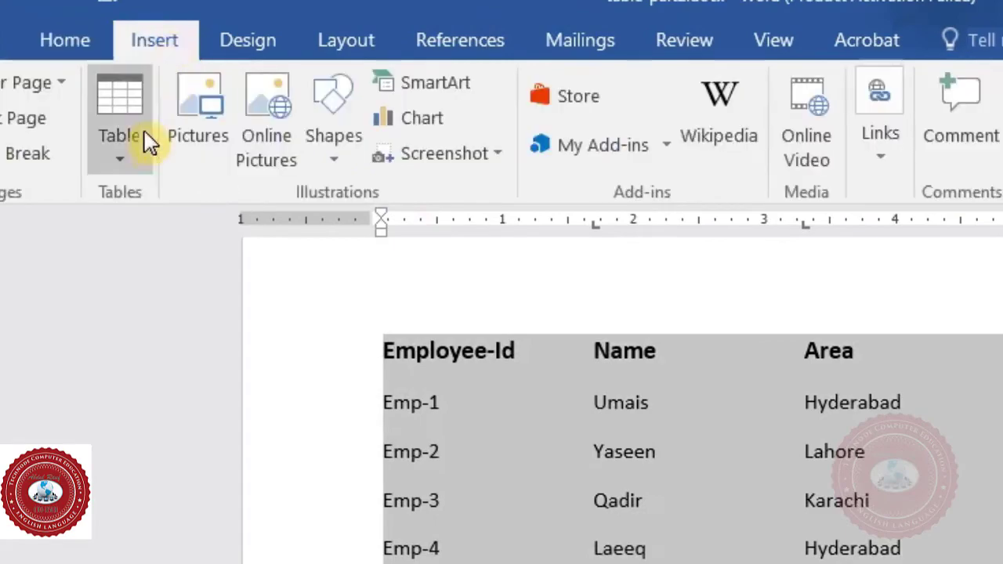
left_click(134, 160)
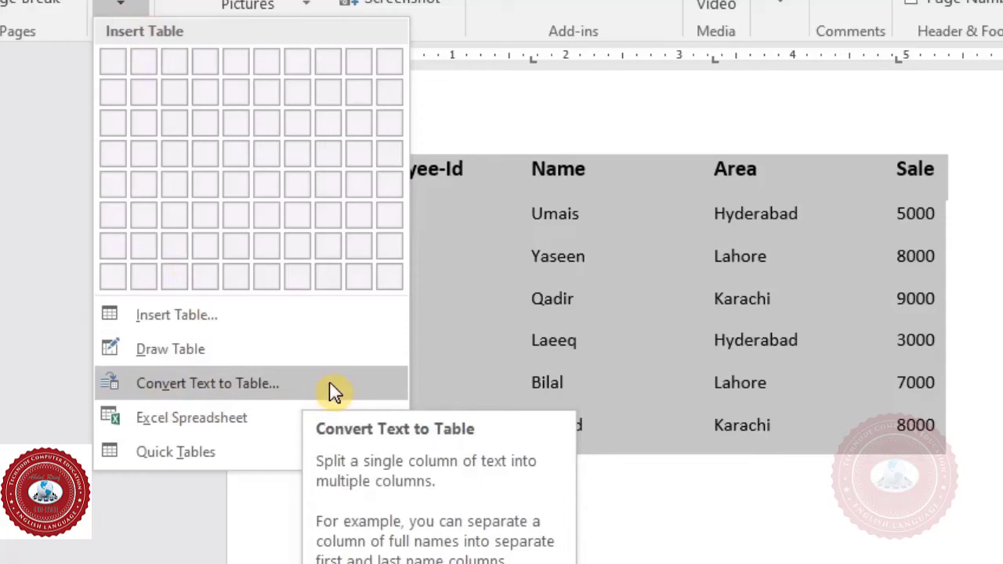
left_click(333, 392)
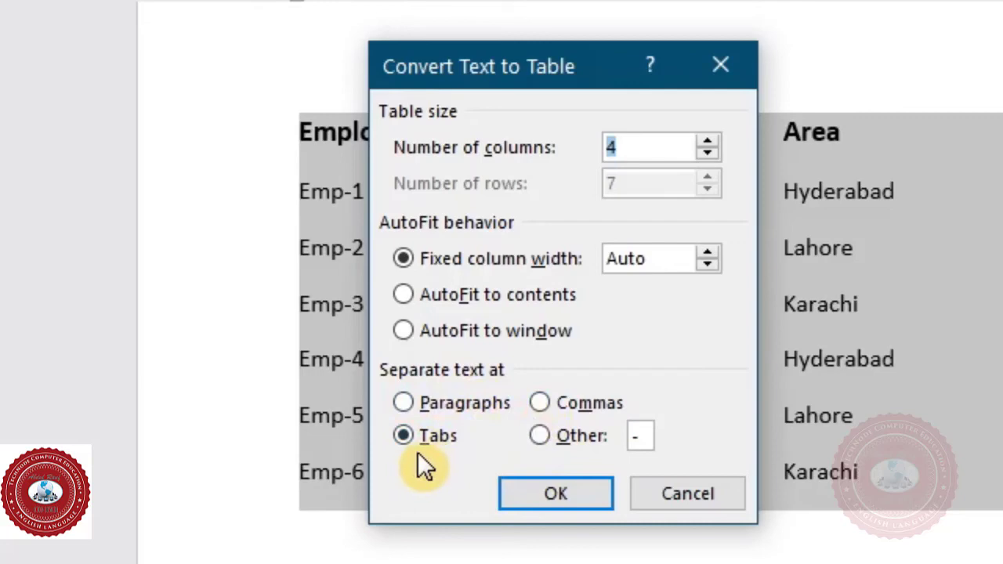
left_click(552, 501)
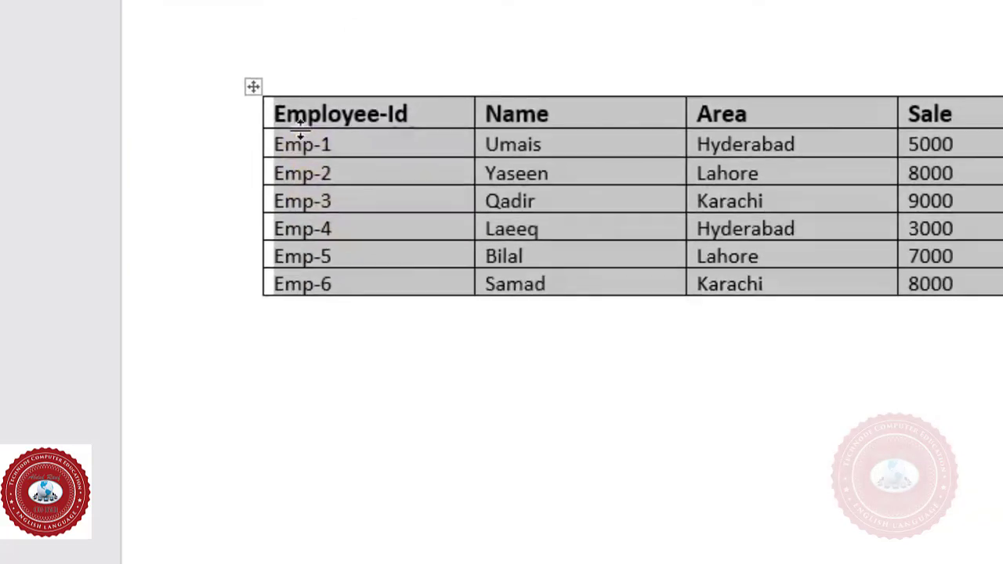
left_click(512, 148)
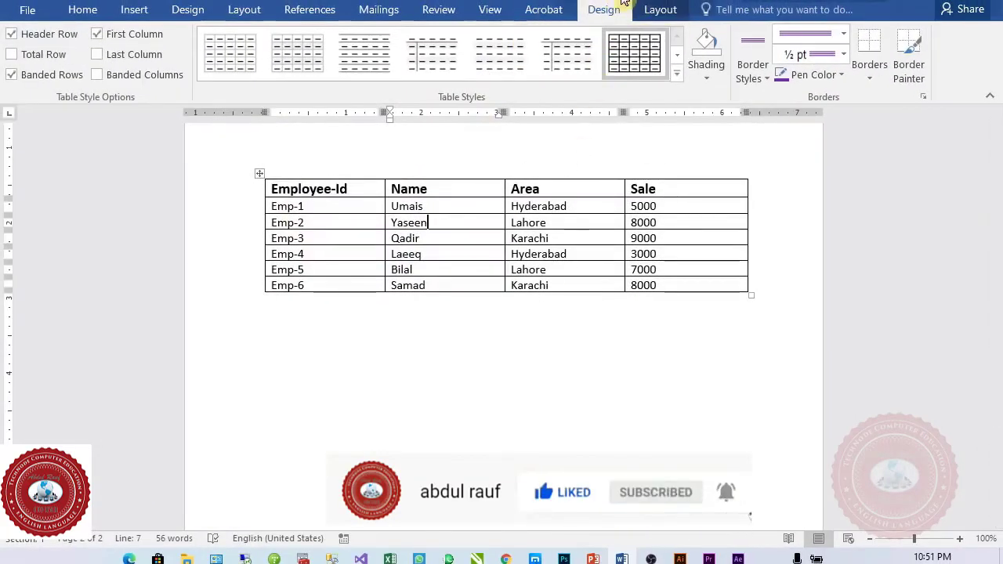
Step: Select the Employee-Id, Name and Area columns one after another in the green employee table on the first page
left_click(660, 9)
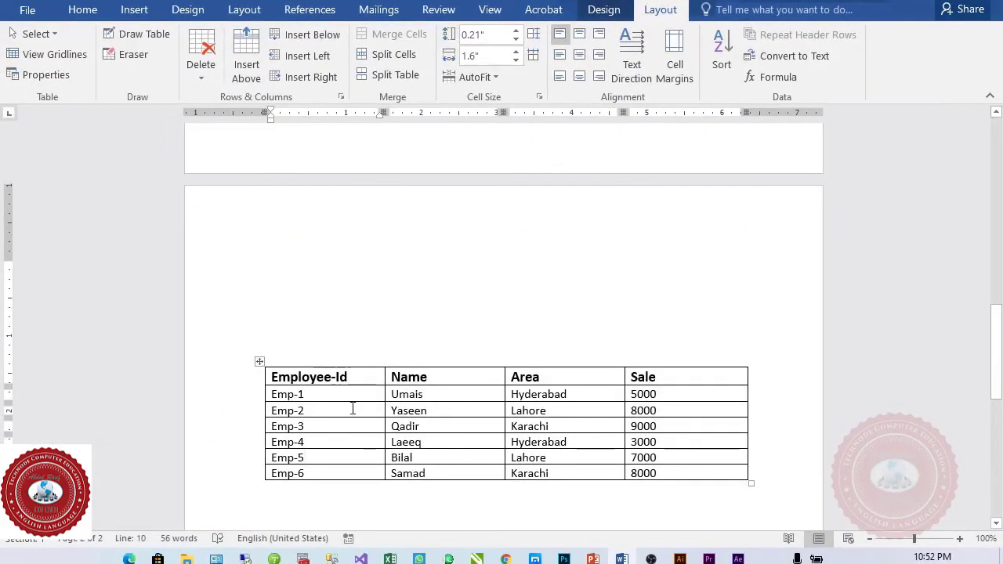
scroll(352, 408, "up", 10)
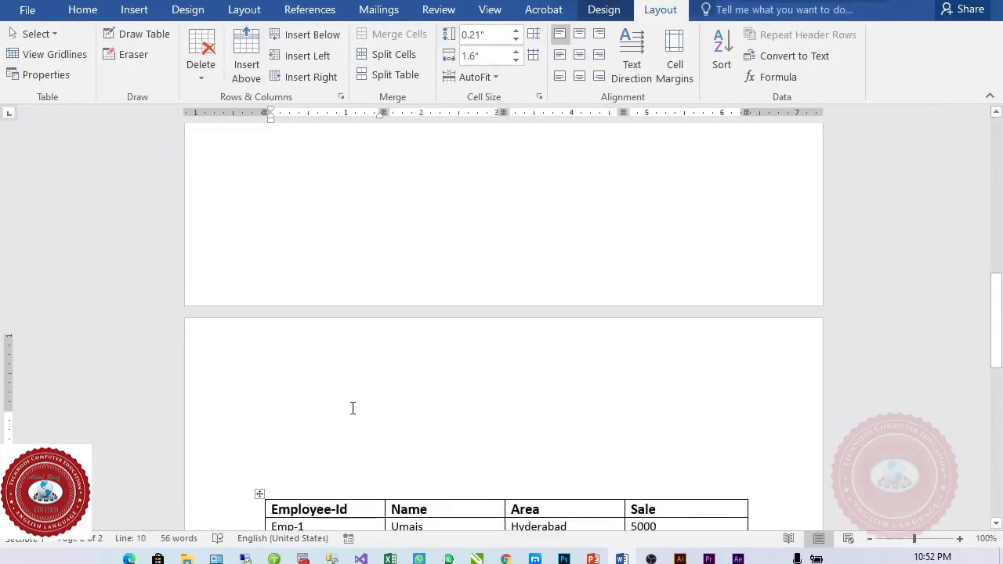
scroll(377, 396, "up", 5)
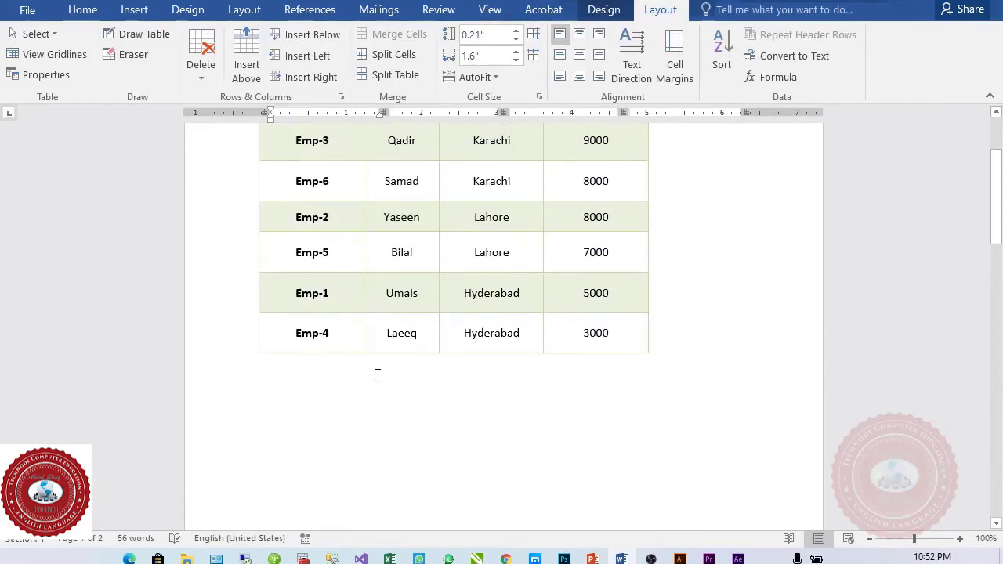
left_click(350, 203)
scroll(371, 316, "up", 2)
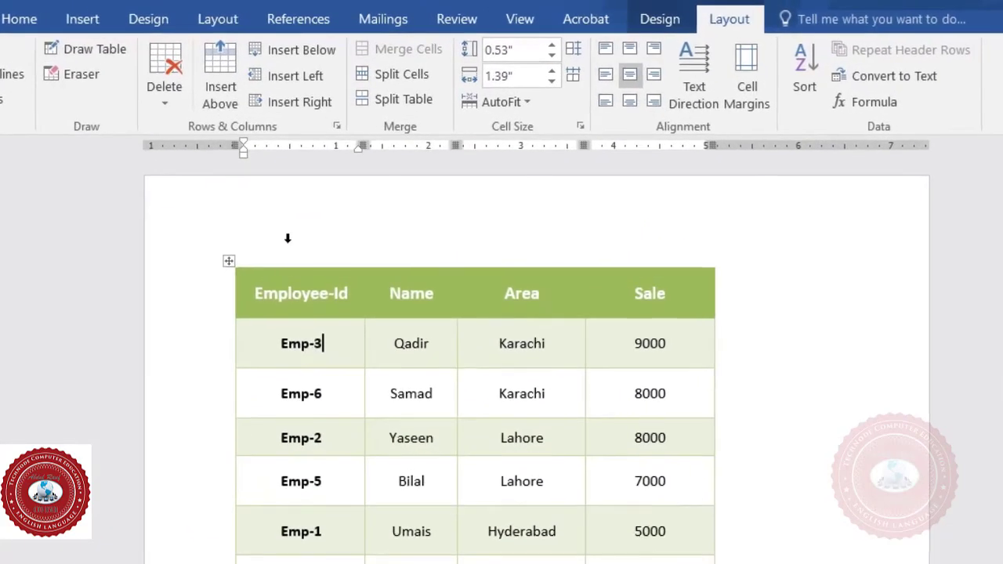
left_click(298, 185)
left_click(415, 237)
left_click(505, 238)
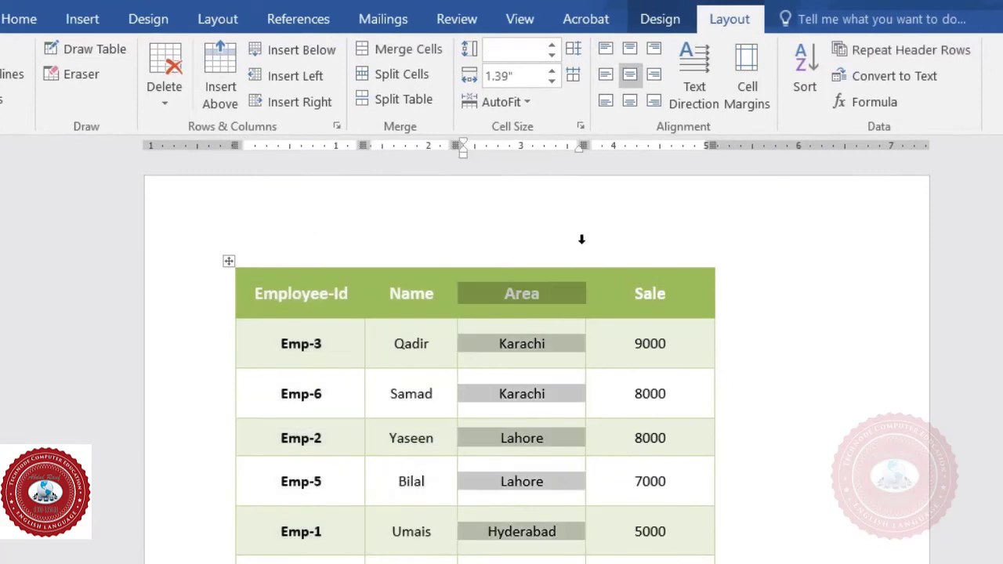
Step: Use the table Select command to select the Name column of the green table, followed by the entire table
left_click(415, 348)
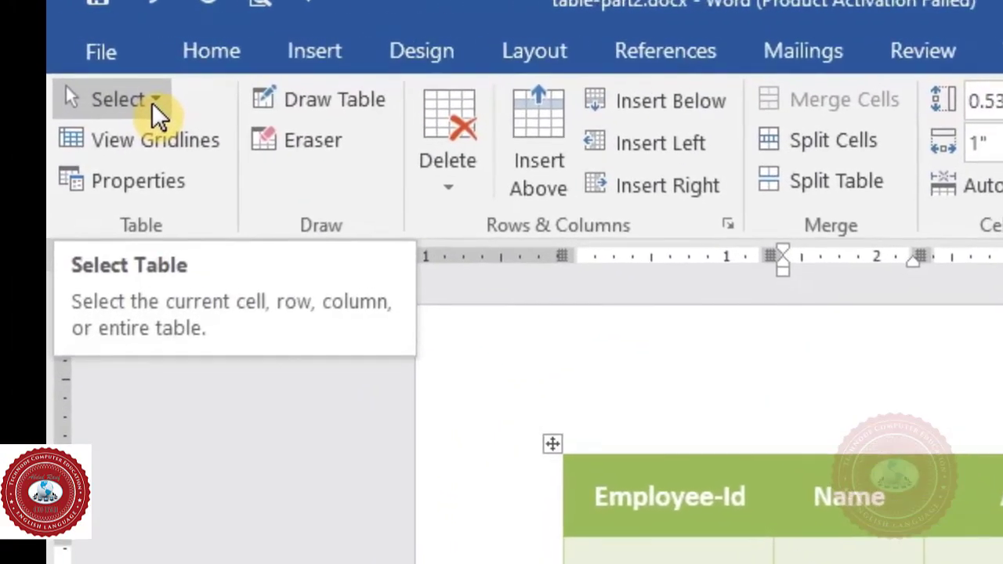
left_click(110, 76)
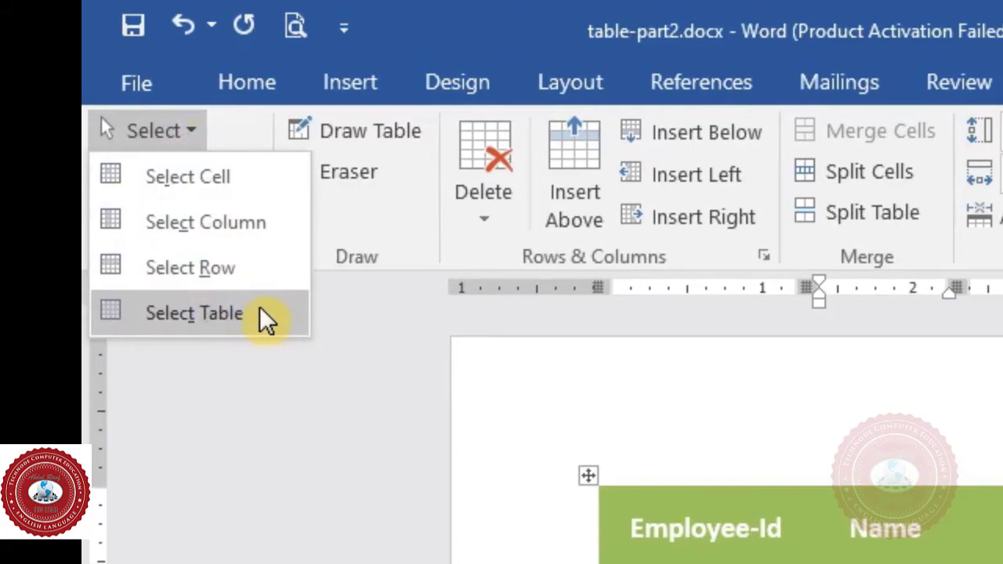
left_click(258, 234)
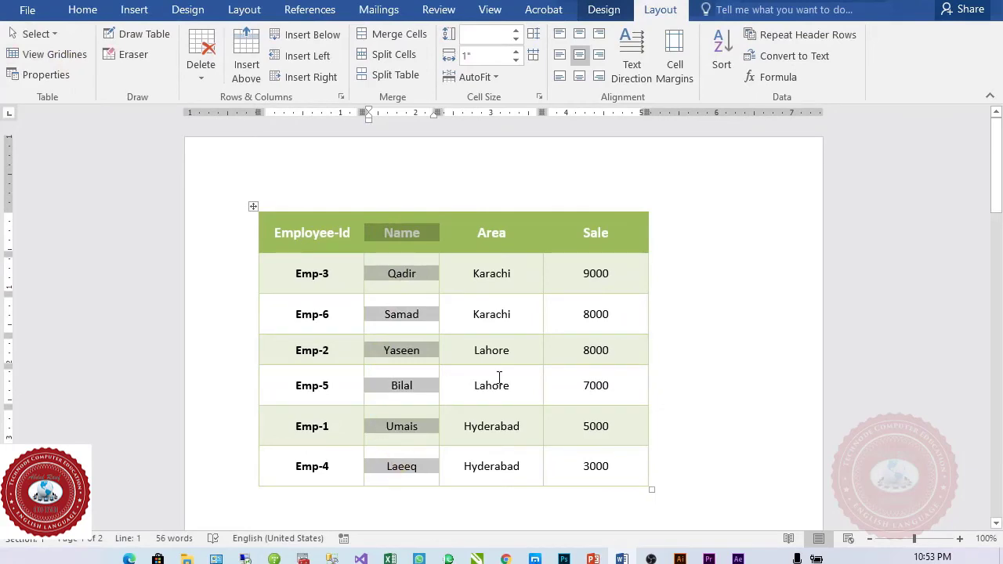
left_click(49, 34)
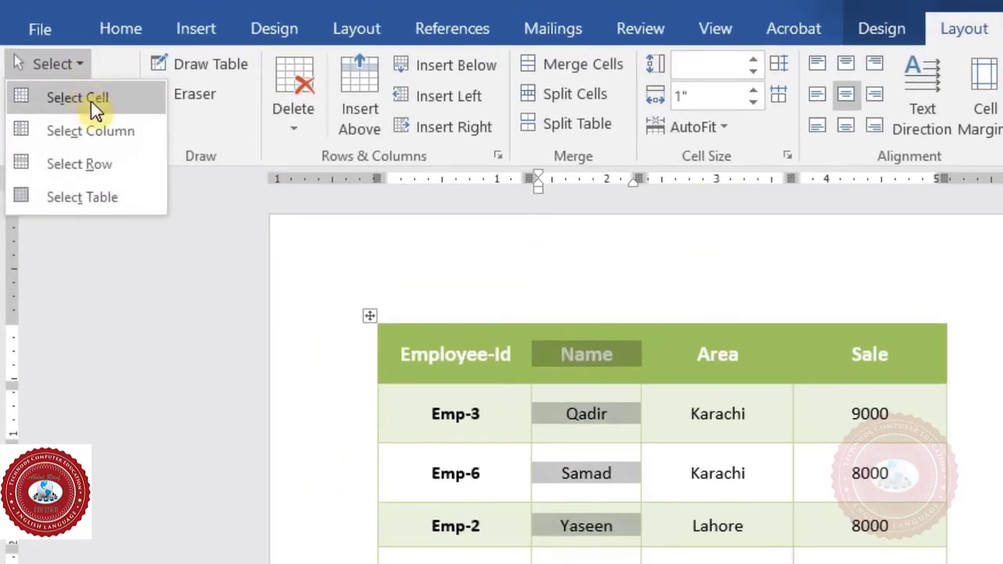
left_click(108, 166)
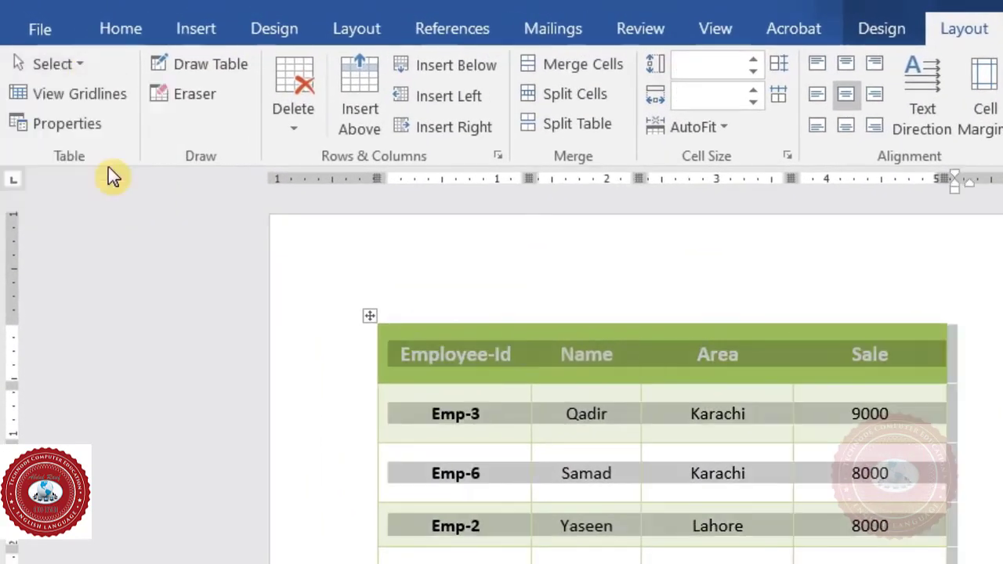
Step: Select the entire Emp-2 row of the green table with the Select Row command
left_click(460, 433)
left_click(505, 530)
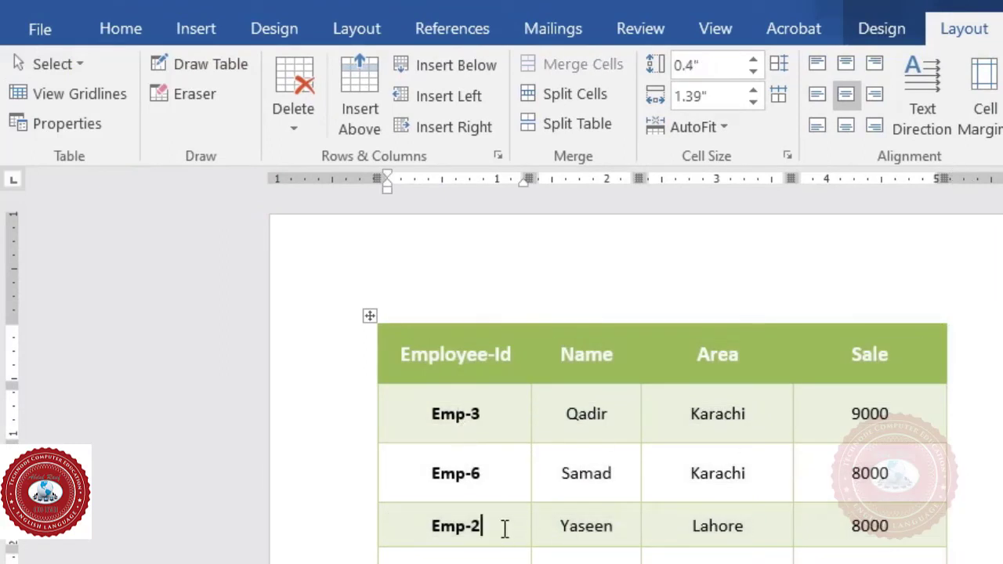
left_click(81, 62)
left_click(103, 174)
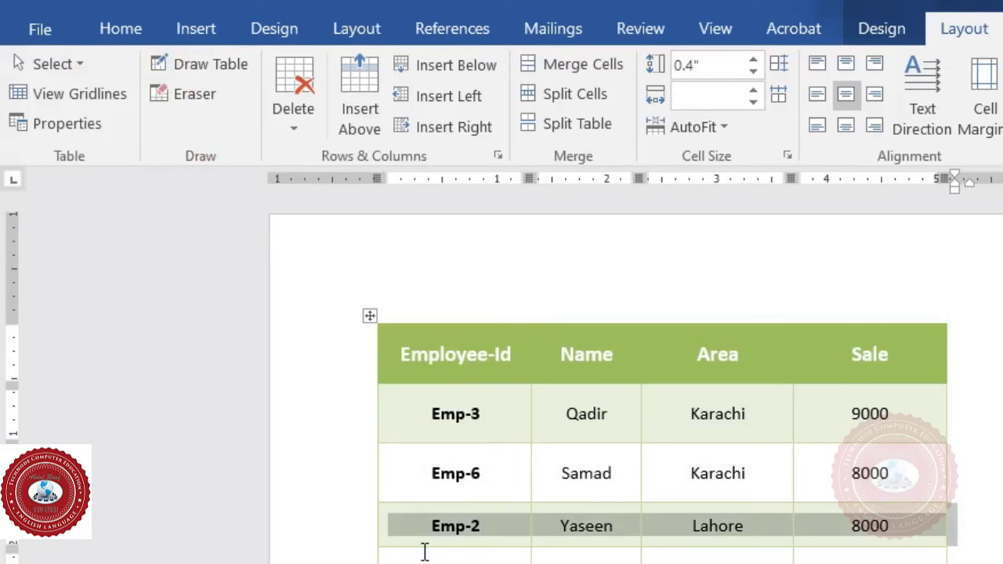
Step: Select only the Name cell in the Emp-2 row with the Select Cell command
left_click(502, 561)
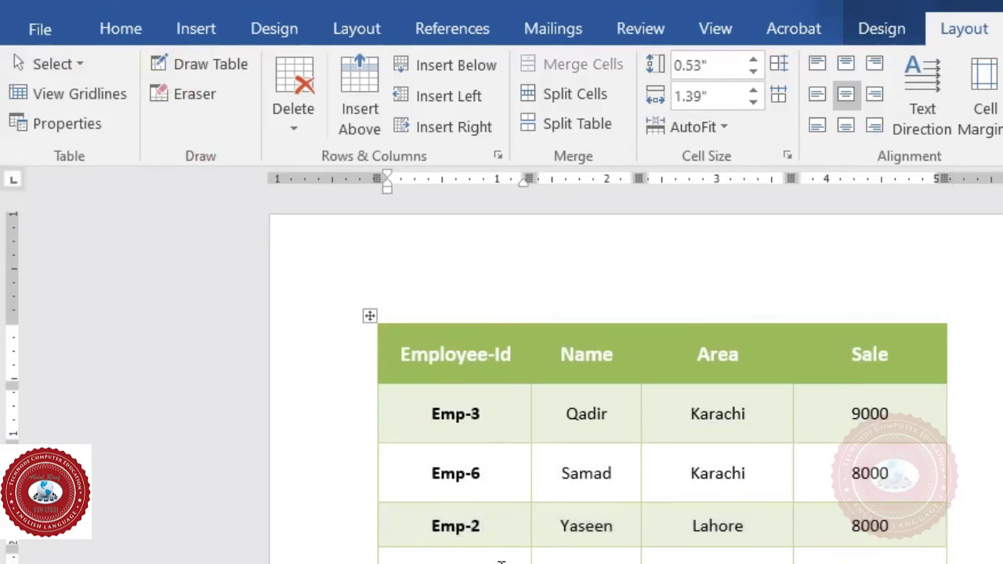
left_click(629, 532)
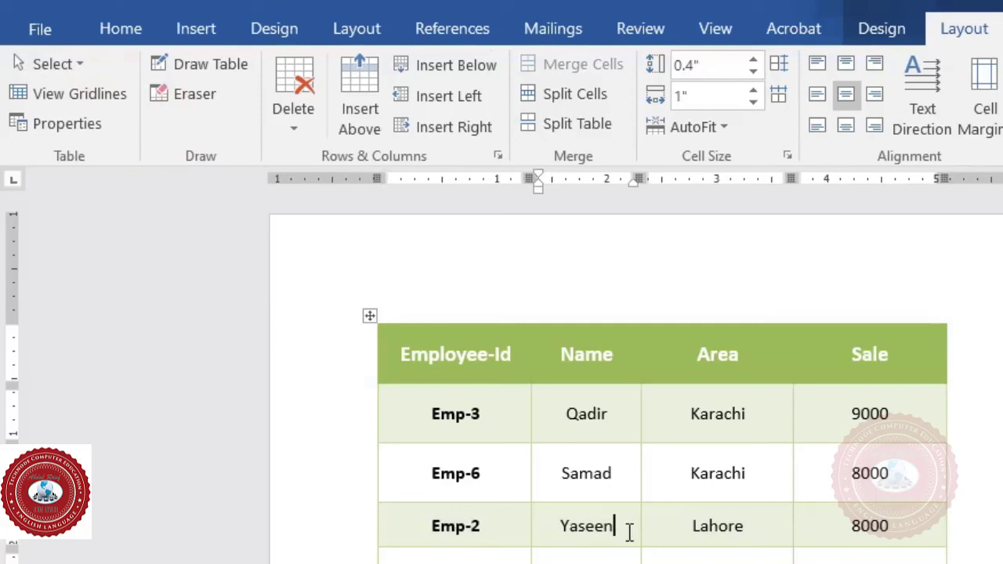
left_click(81, 64)
left_click(83, 98)
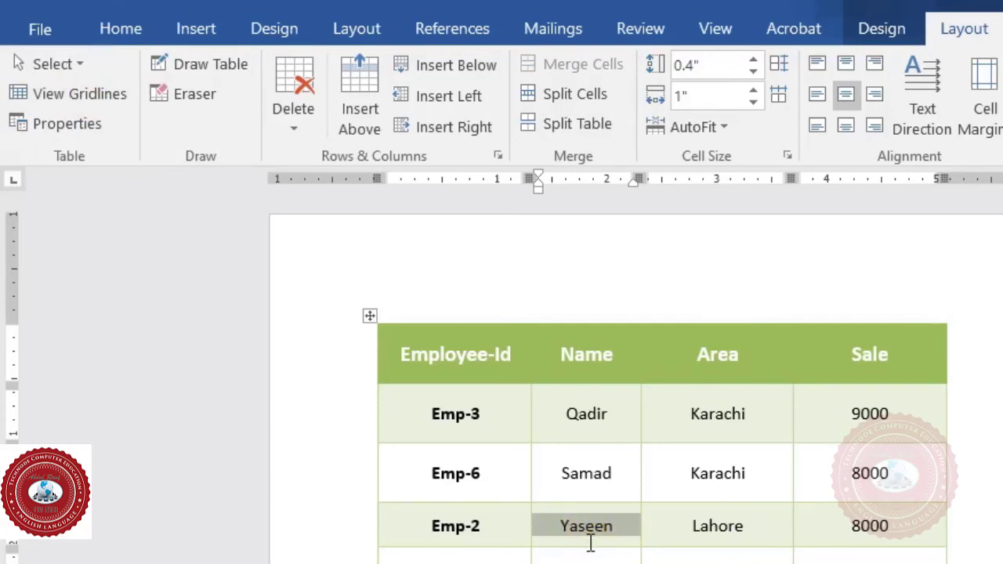
Step: Delete the entire green employee table with the Delete Table command and undo the deletion
left_click(421, 392)
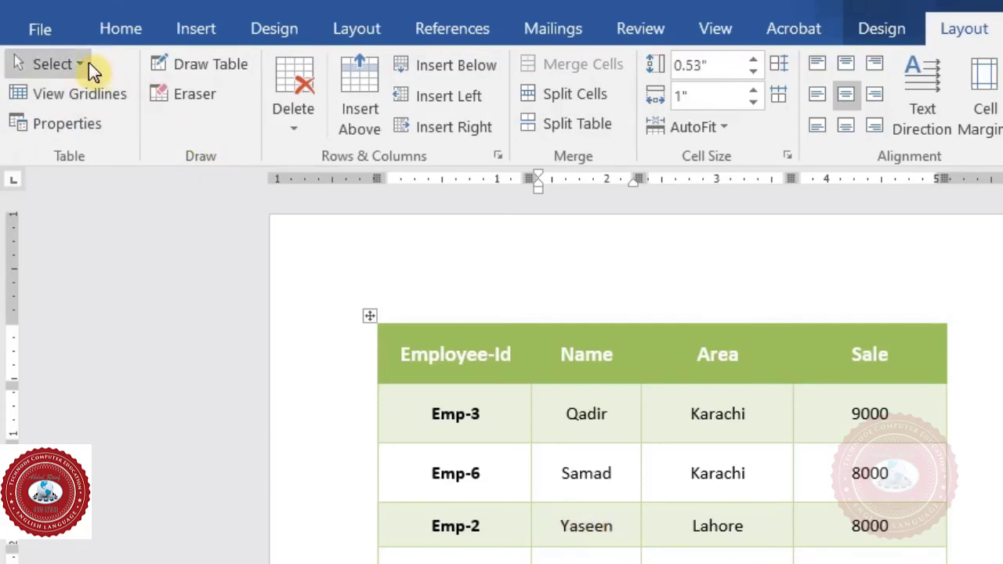
left_click(88, 63)
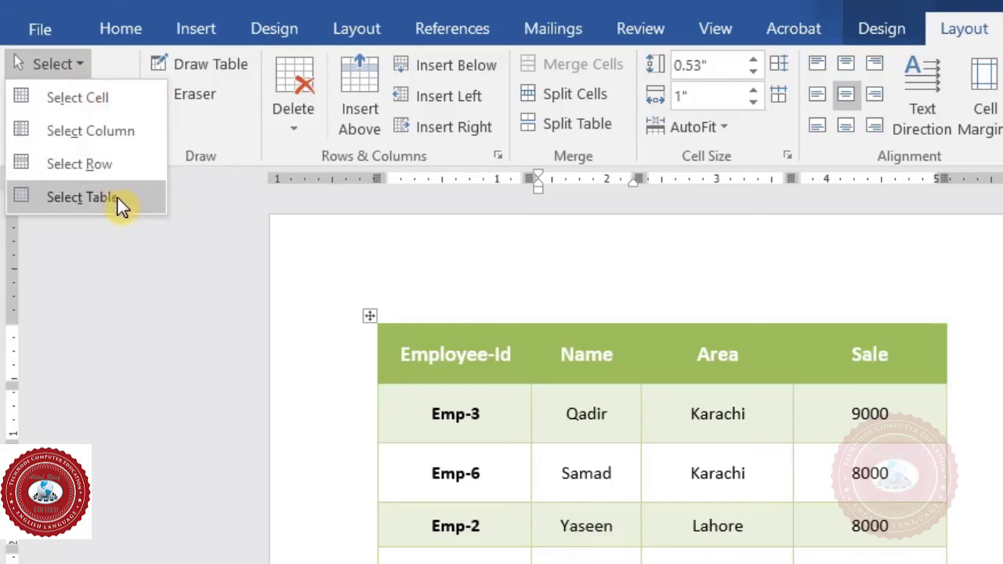
left_click(81, 198)
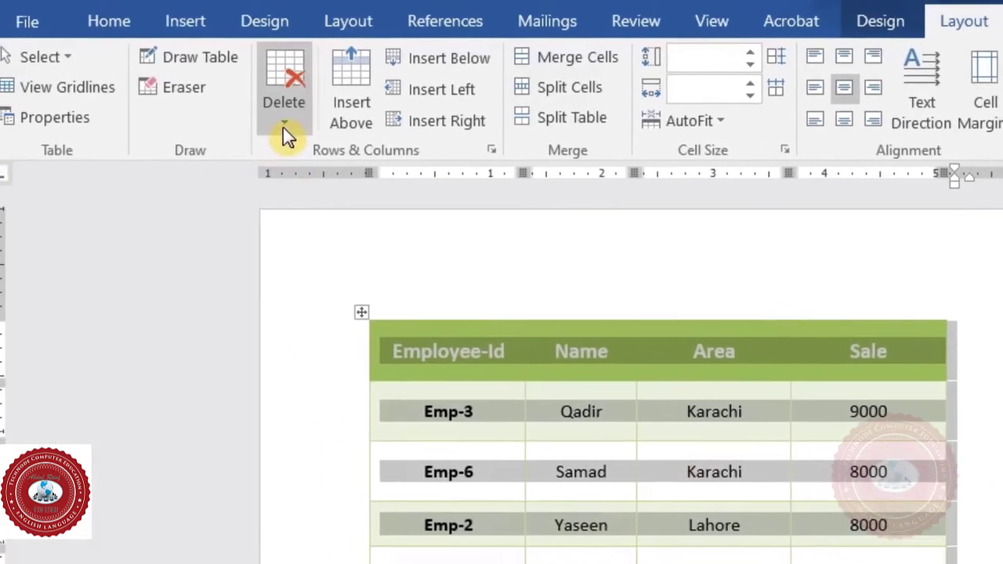
left_click(296, 134)
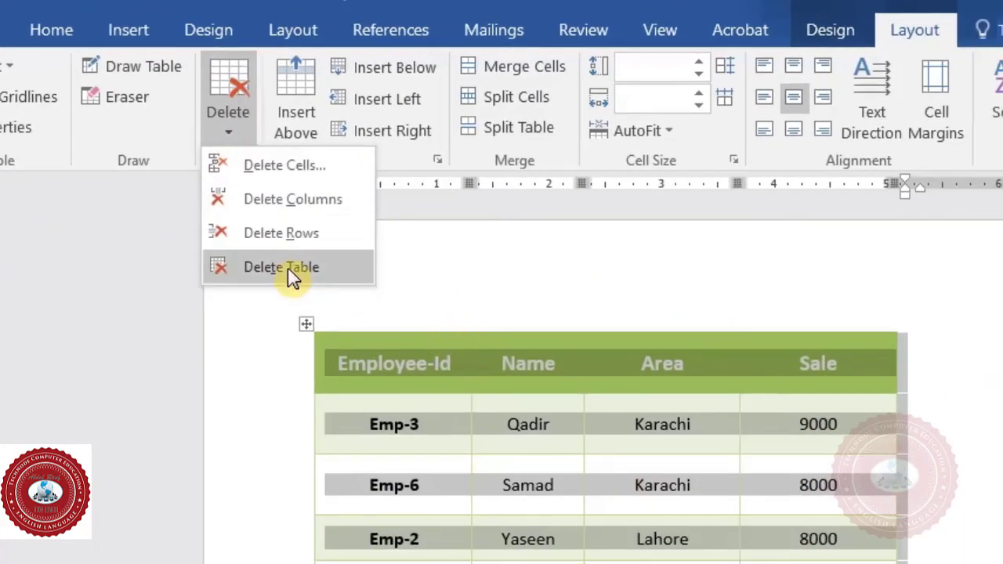
left_click(288, 268)
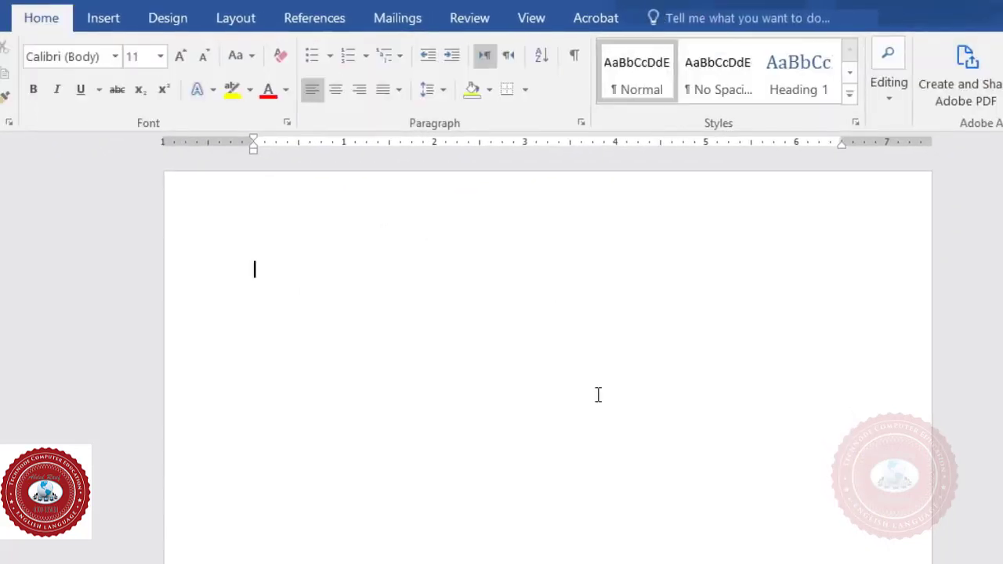
key("ctrl+z")
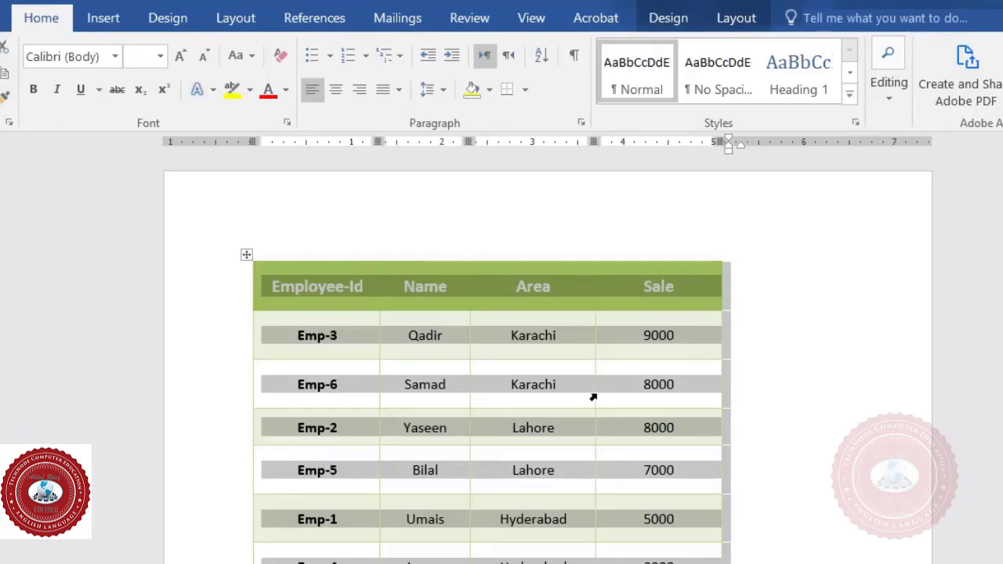
left_click(447, 366)
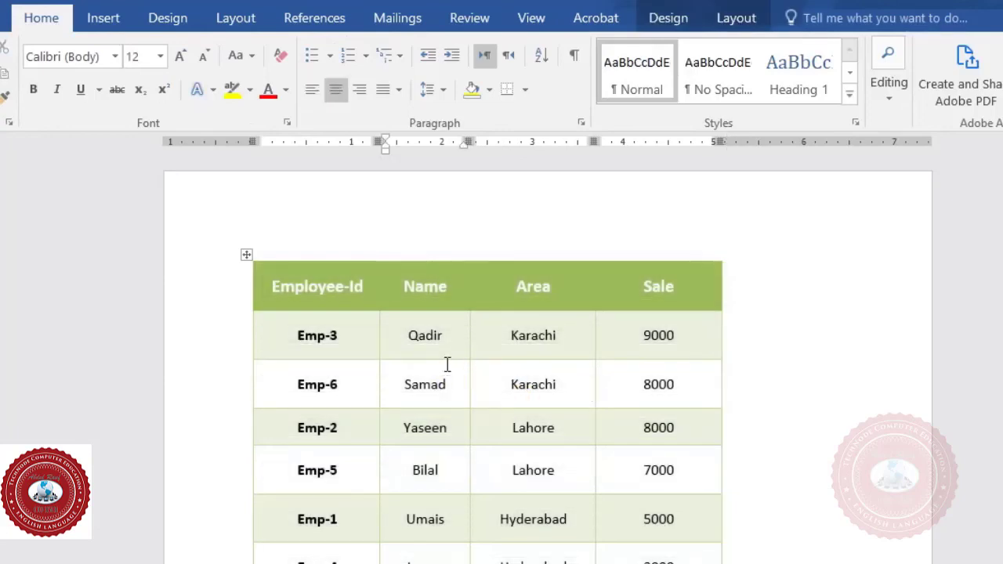